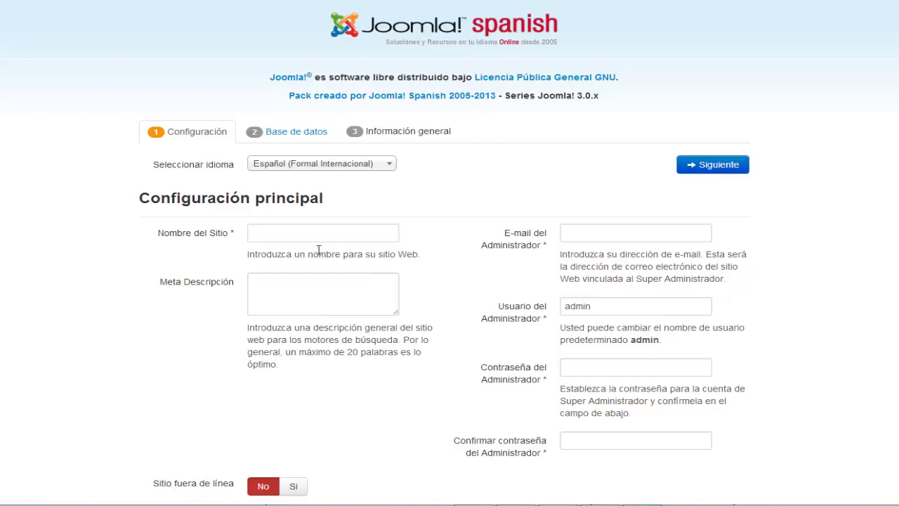
# Keep Español as the installer language, name the site 'serie joomla' and begin keyword meta description
pyautogui.click(333, 171)
pyautogui.click(333, 171)
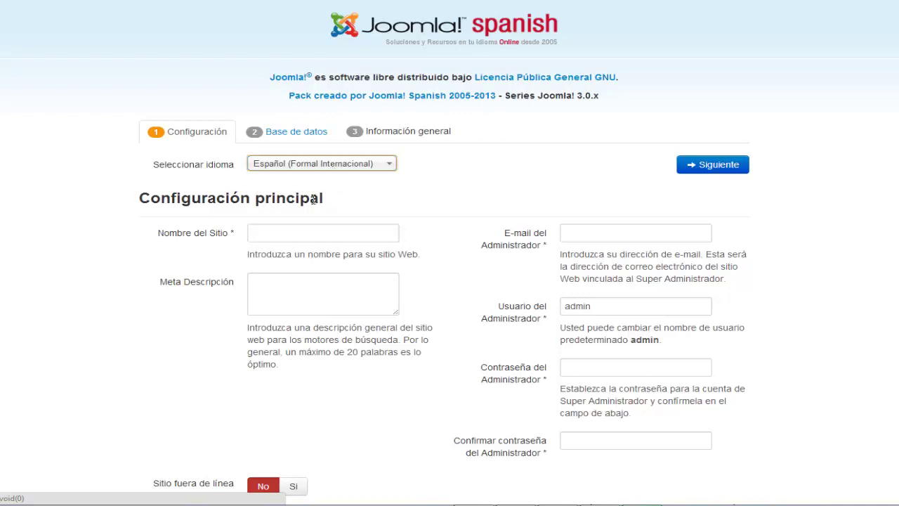
pyautogui.click(298, 232)
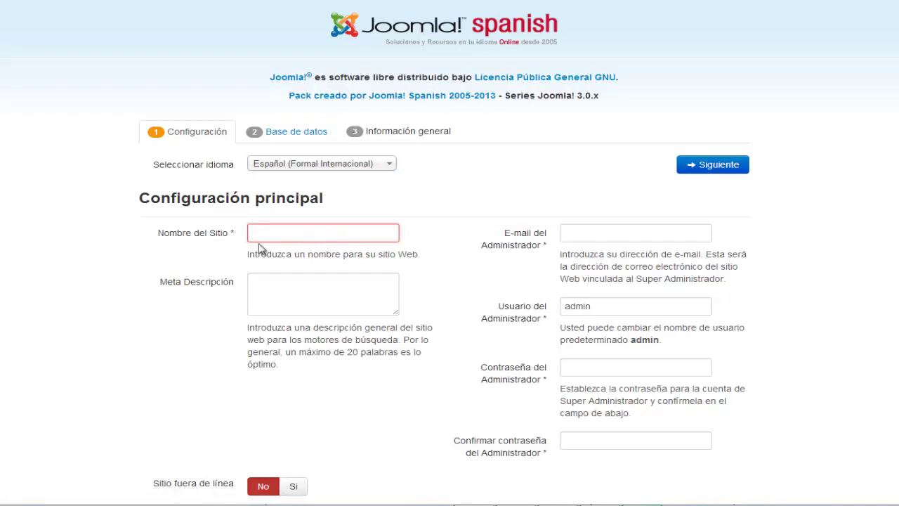
pyautogui.write('serie ')
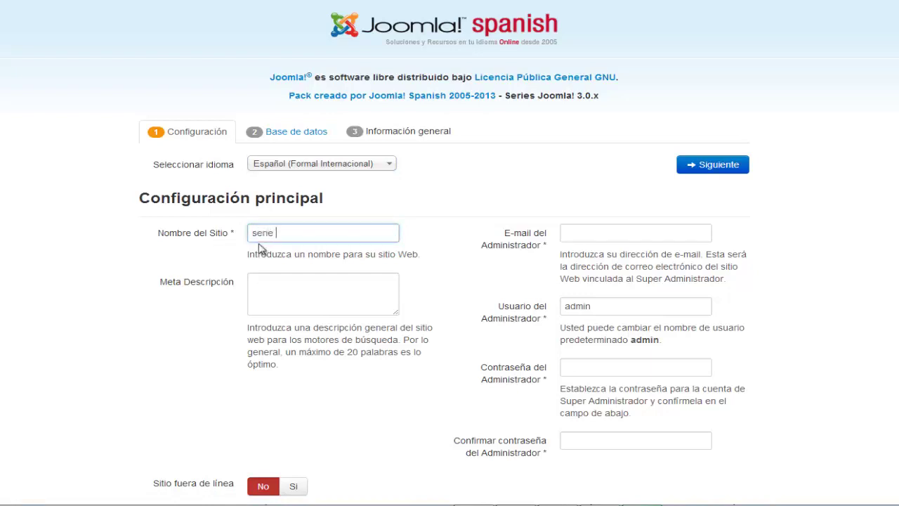
pyautogui.write('joomla')
pyautogui.press('Tab')
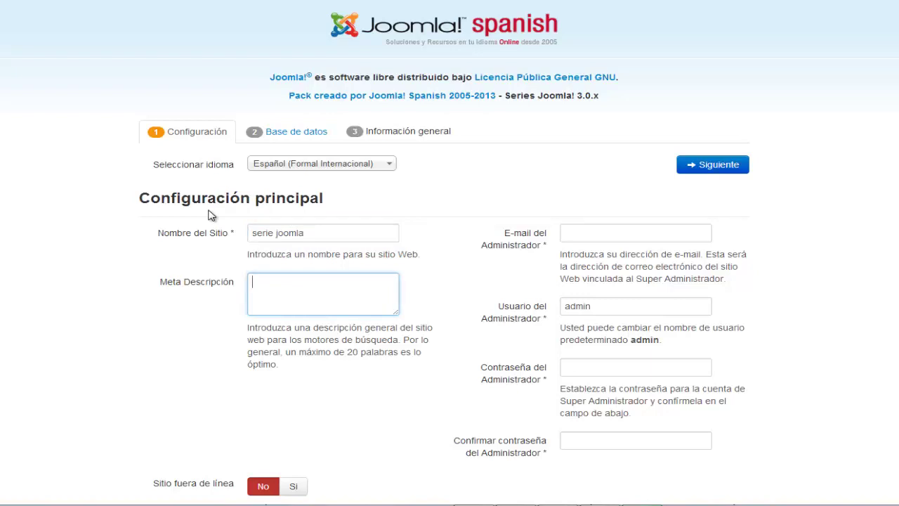
pyautogui.write('serie.joomla.vide')
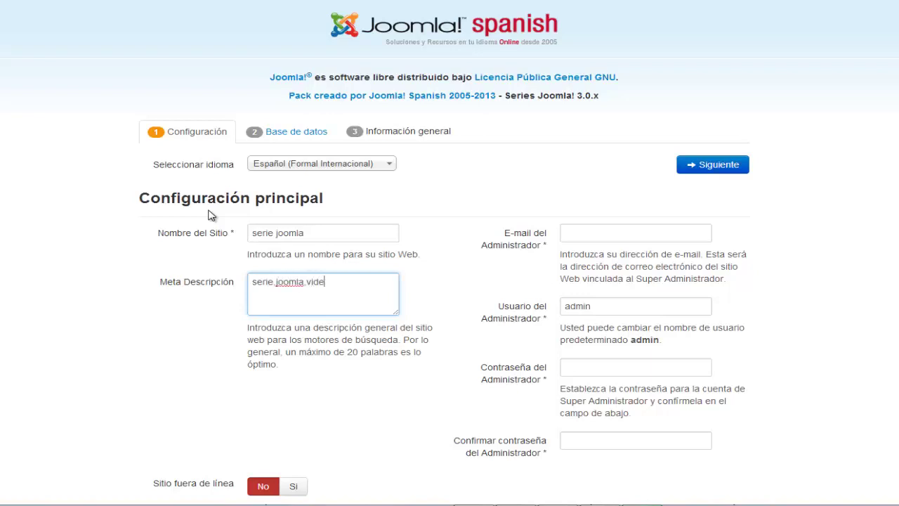
pyautogui.write('otutoriales')
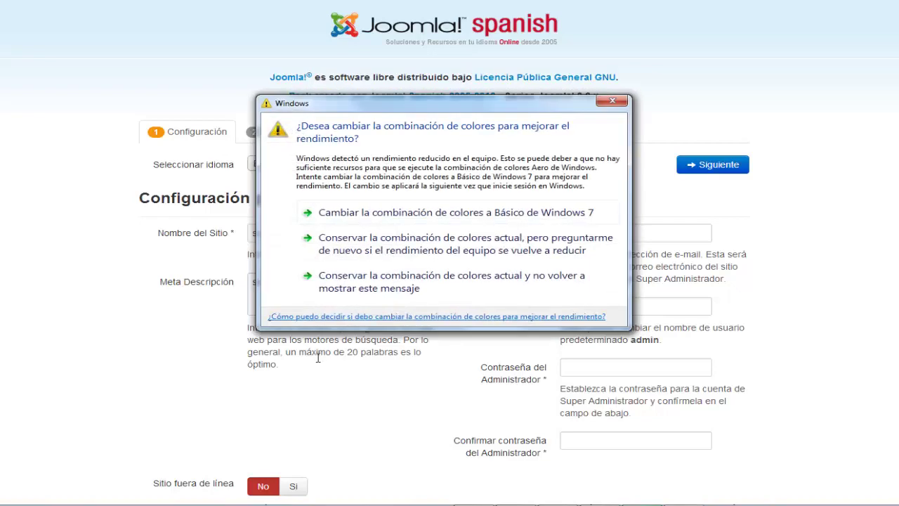
# Keep the current Windows colour scheme and dismiss the performance prompt for good
pyautogui.click(344, 285)
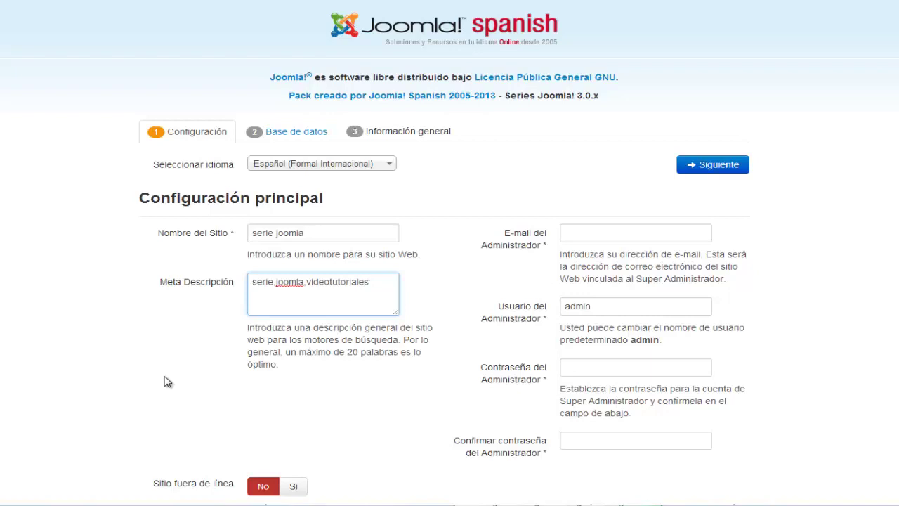
# Enter the administrator e-mail, the admin password and its confirmation
pyautogui.click(602, 231)
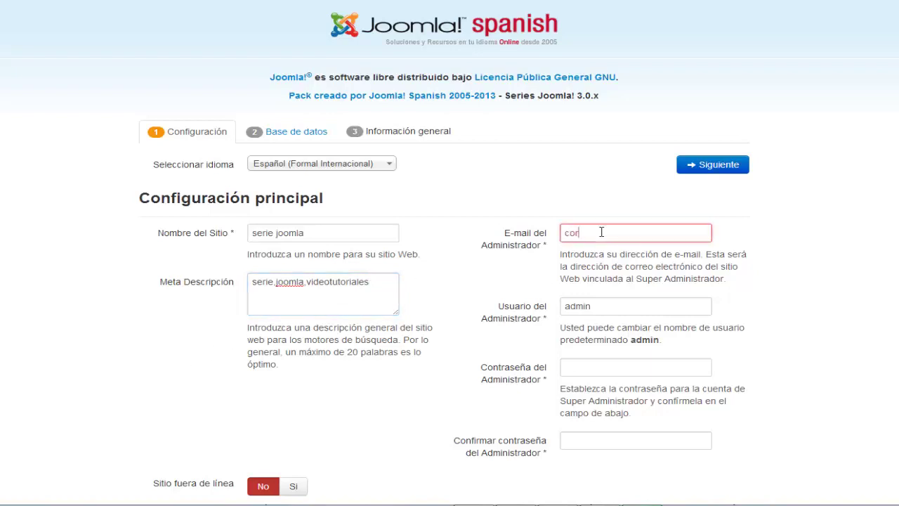
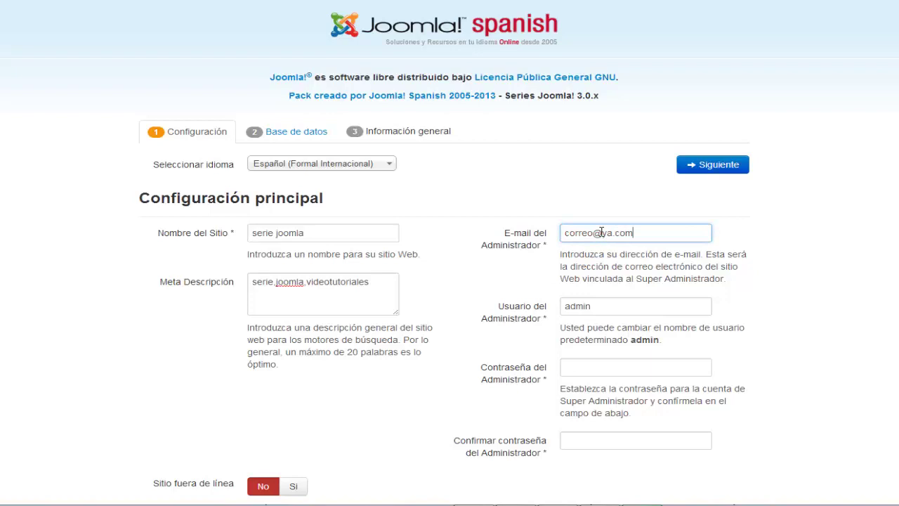
pyautogui.click(586, 365)
pyautogui.write('admin')
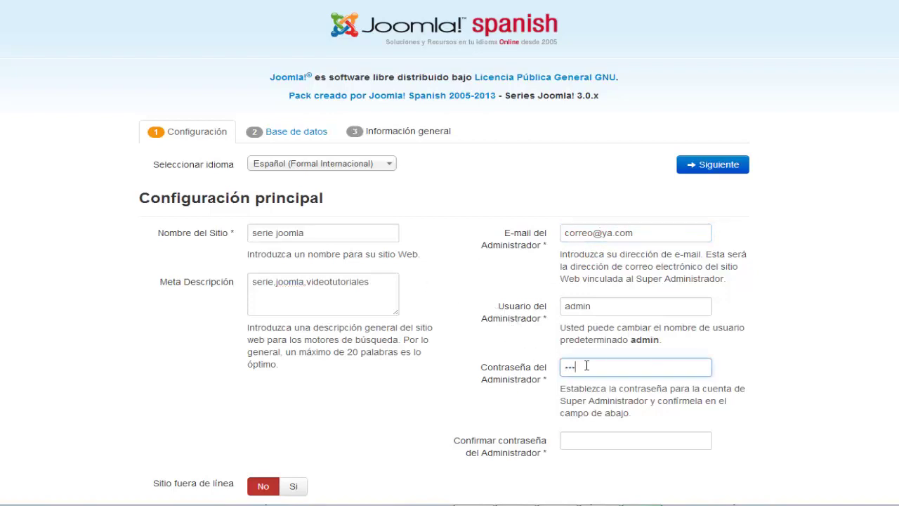
pyautogui.write('12')
pyautogui.press('BackSpace')
pyautogui.press('BackSpace')
pyautogui.press('BackSpace')
pyautogui.press('BackSpace')
pyautogui.press('BackSpace')
pyautogui.press('BackSpace')
pyautogui.press('BackSpace')
pyautogui.write('admin12345')
pyautogui.click(570, 437)
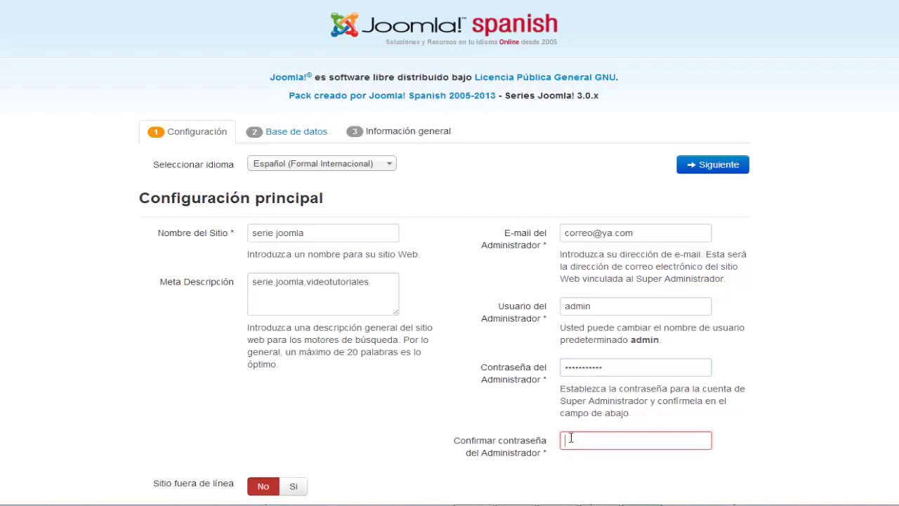
pyautogui.write('jooml')
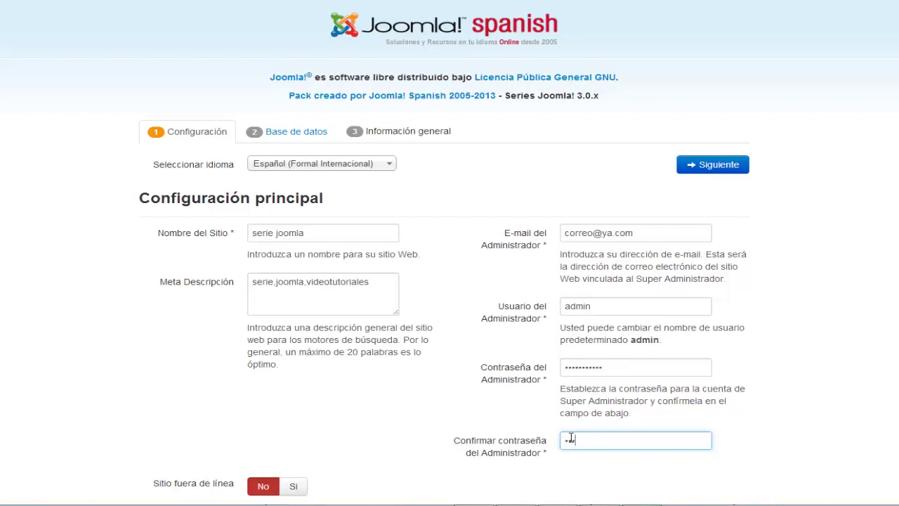
pyautogui.write('a12345')
# Advance from the main configuration form to the Base de datos step
pyautogui.click(792, 485)
pyautogui.click(716, 167)
pyautogui.scroll(-1, 311, 358)
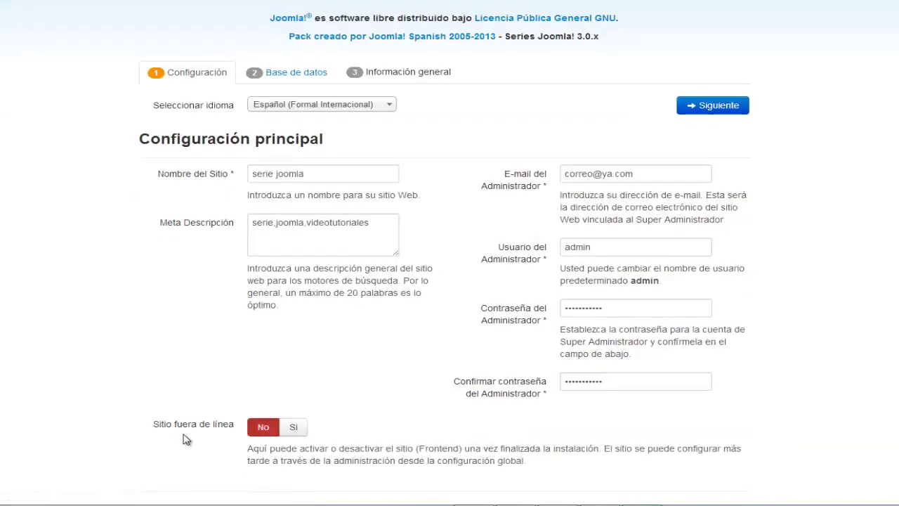
pyautogui.scroll(1, 221, 441)
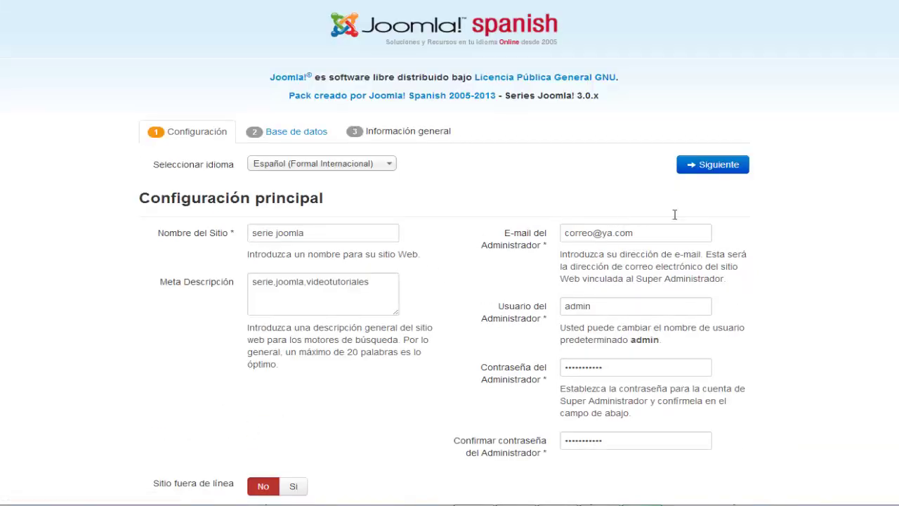
pyautogui.click(739, 169)
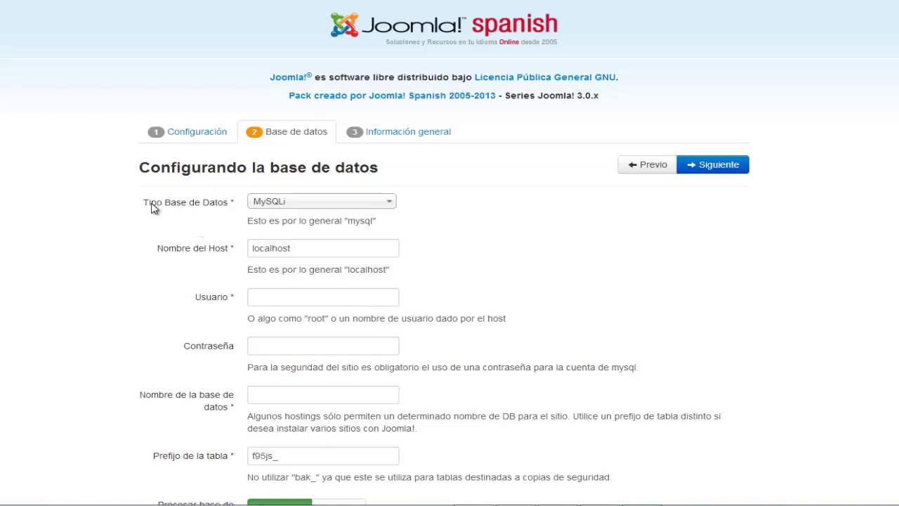
# Set the database type to MySQL and clear the default 'localhost' host name
pyautogui.click(271, 205)
pyautogui.click(276, 215)
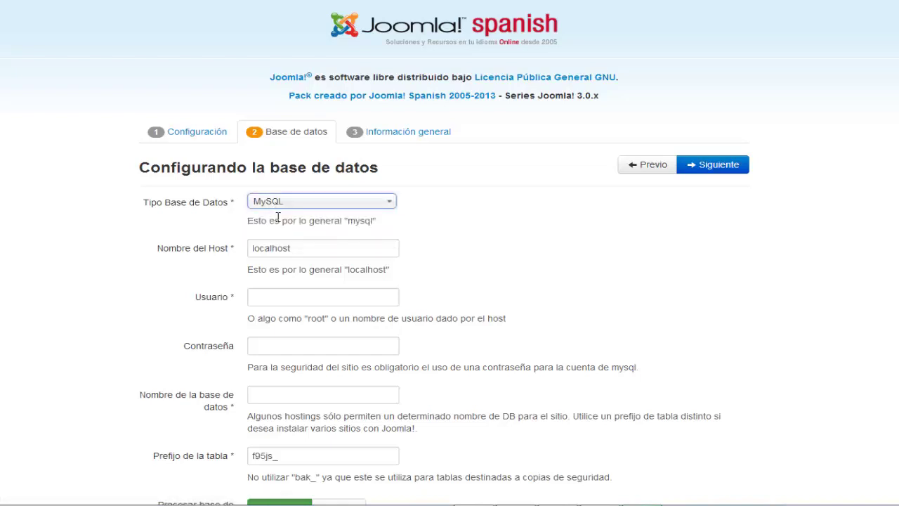
pyautogui.click(177, 238)
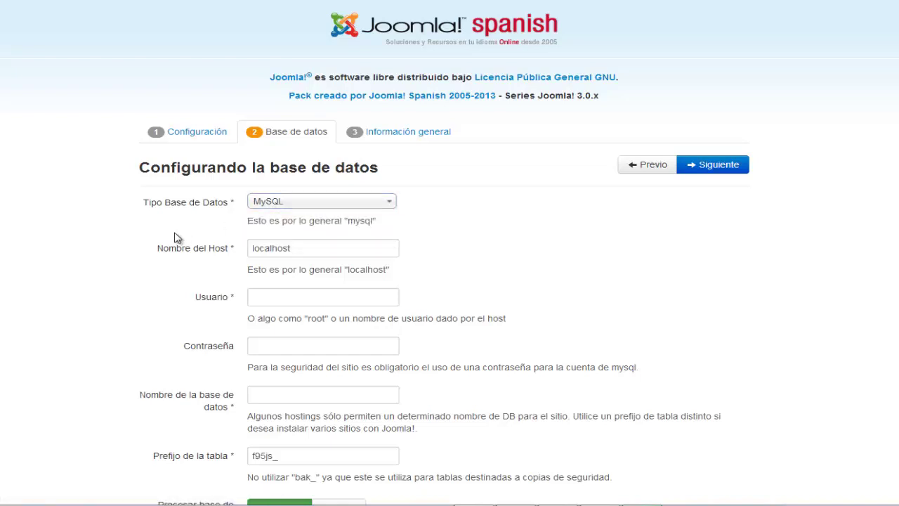
pyautogui.press('Tab')
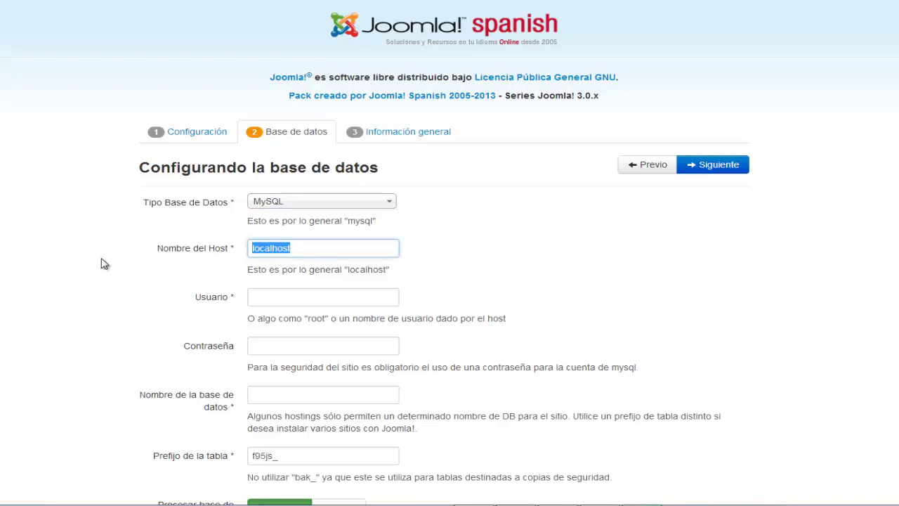
pyautogui.press('BackSpace')
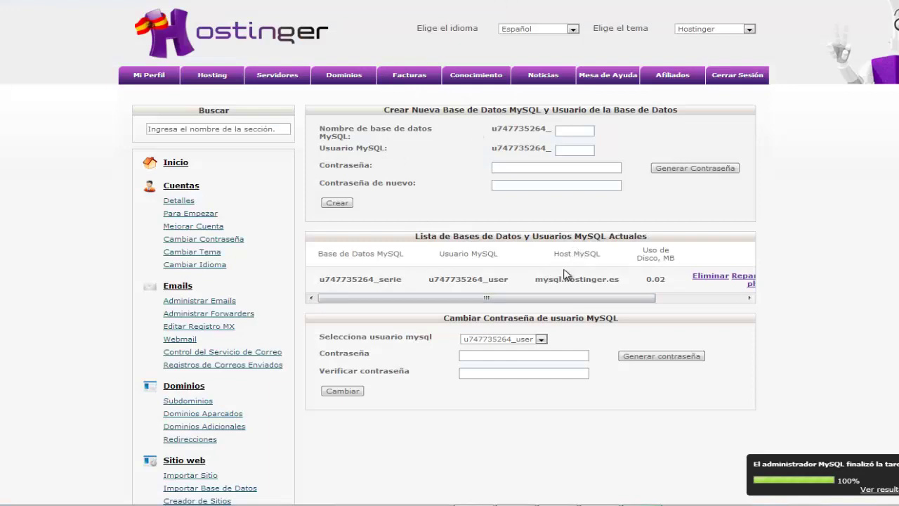
# Copy the MySQL host mysql.hostinger.es from Hostinger into Joomla's Nombre del Host field
pyautogui.moveTo(535, 278); pyautogui.dragTo(621, 281)
pyautogui.rightClick(607, 282)
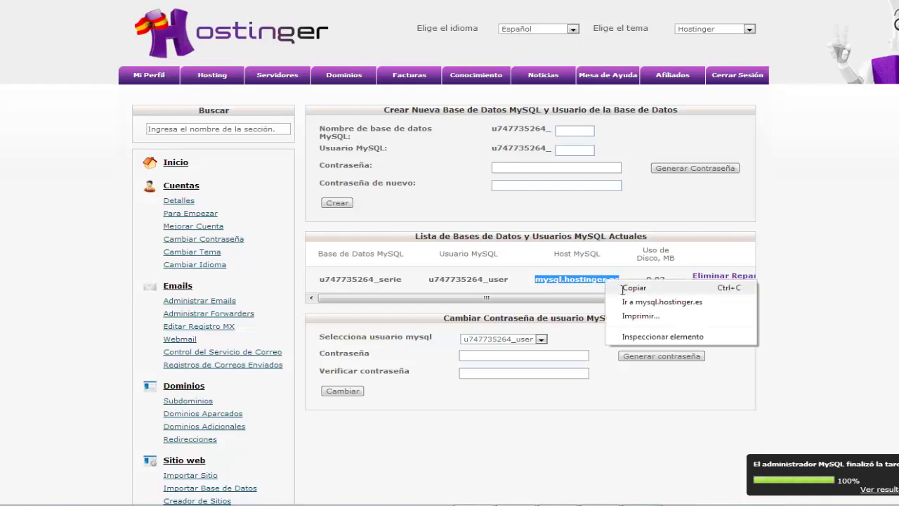
pyautogui.click(633, 288)
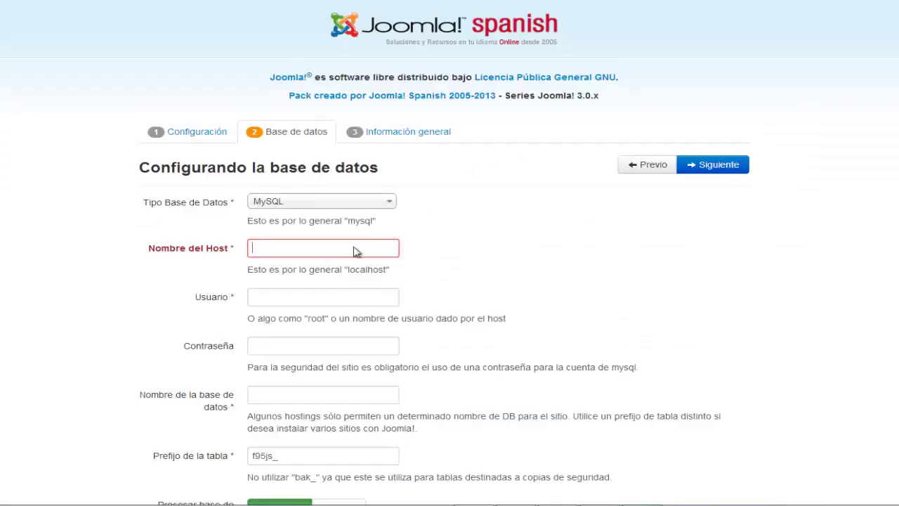
pyautogui.rightClick(355, 251)
pyautogui.click(381, 315)
# Paste the Hostinger MySQL user name into Usuario and type the database password
pyautogui.click(366, 306)
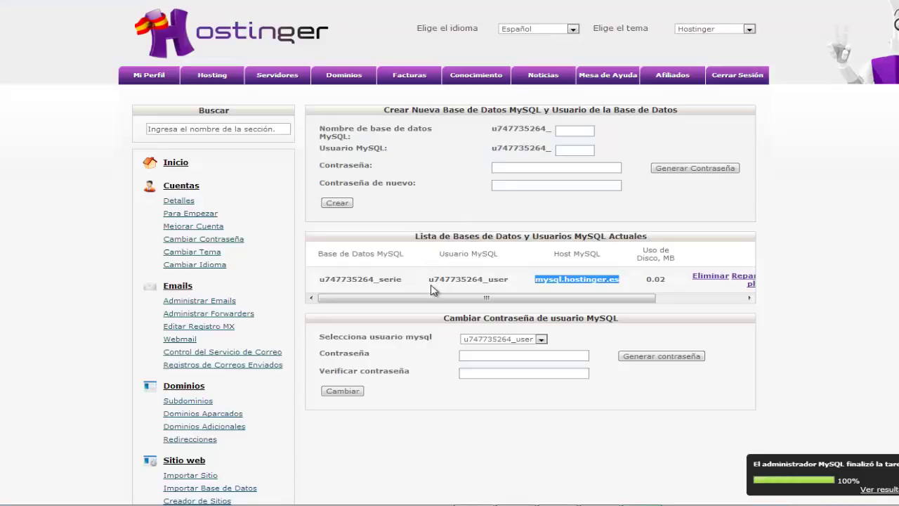
pyautogui.moveTo(428, 279); pyautogui.dragTo(510, 279)
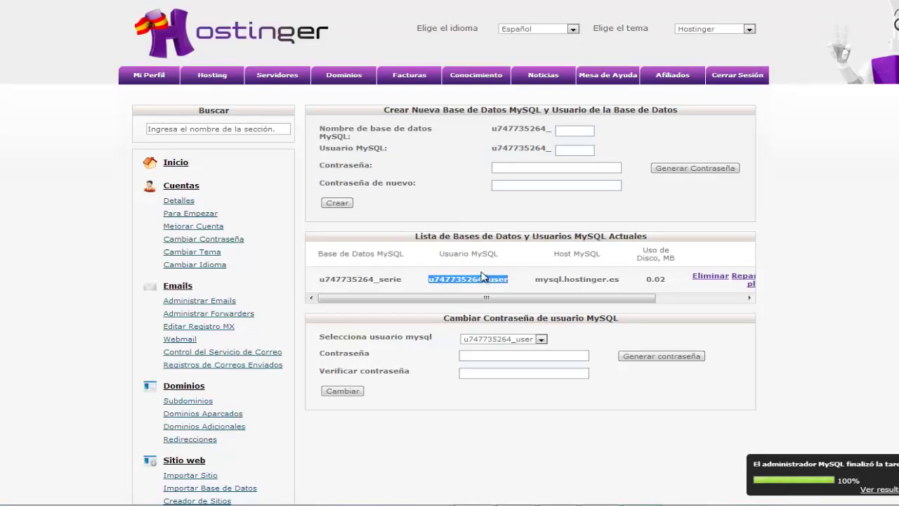
pyautogui.rightClick(482, 277)
pyautogui.rightClick(482, 282)
pyautogui.click(492, 288)
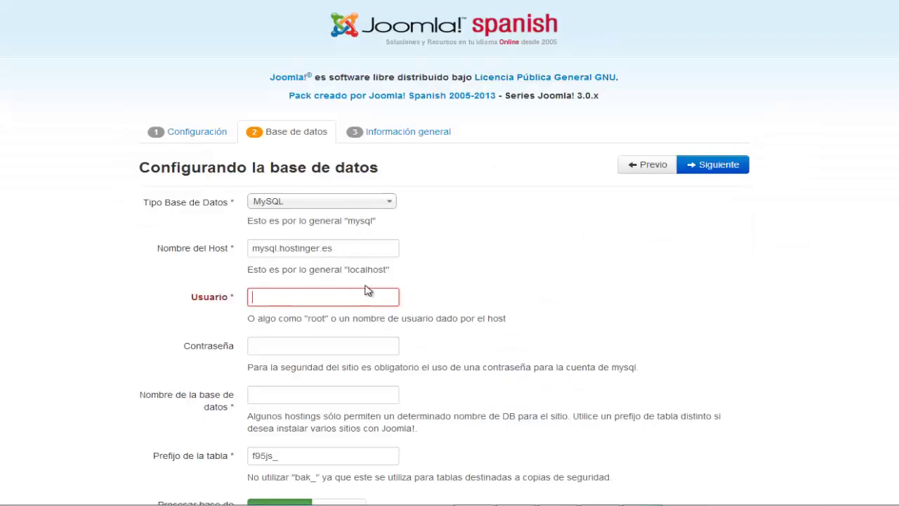
pyautogui.rightClick(361, 288)
pyautogui.rightClick(349, 298)
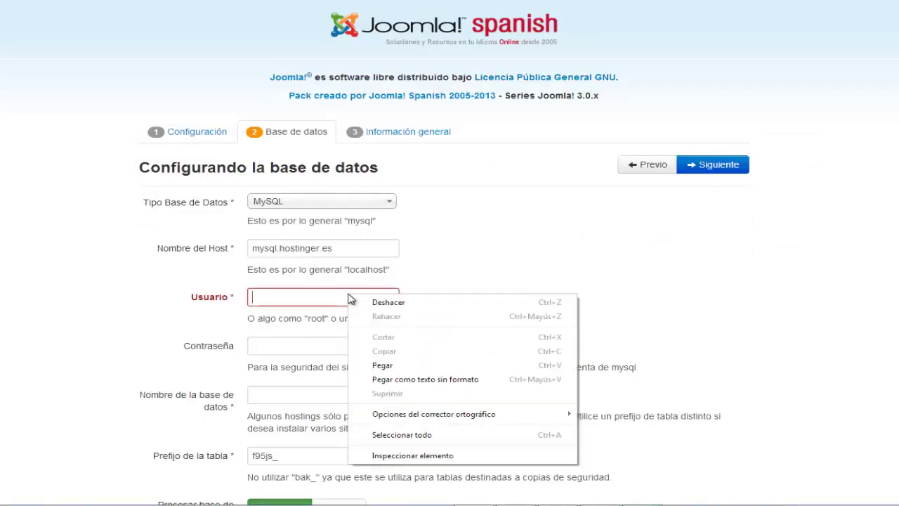
pyautogui.click(374, 366)
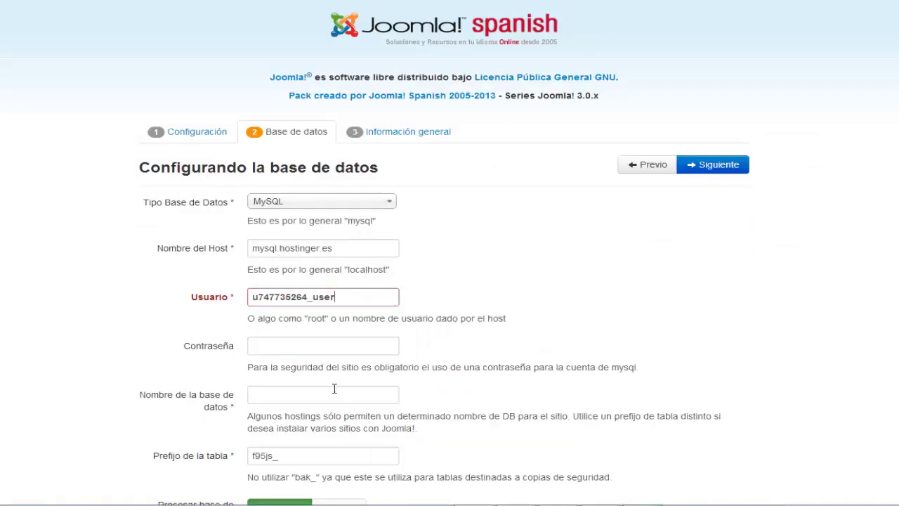
pyautogui.click(309, 343)
pyautogui.write('••••')
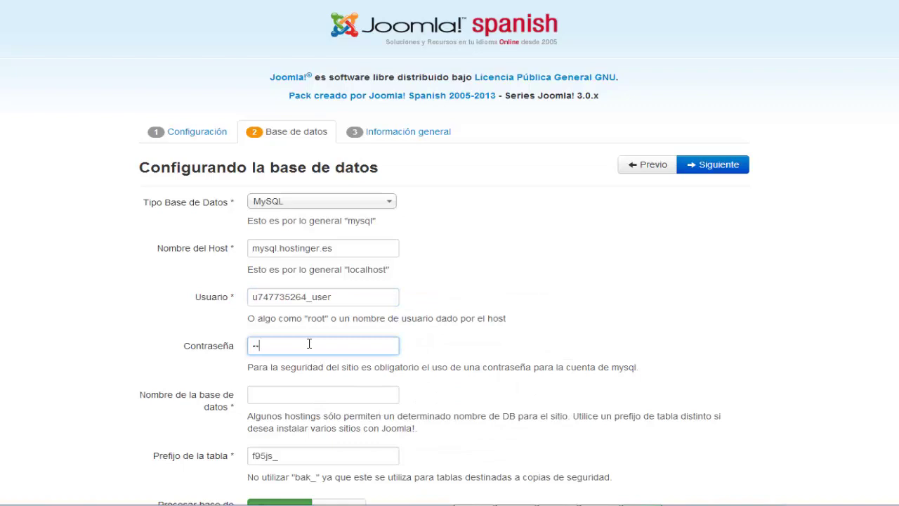
pyautogui.write('••••••')
# Paste the Hostinger database name into its field and continue to the Finalización step
pyautogui.click(287, 397)
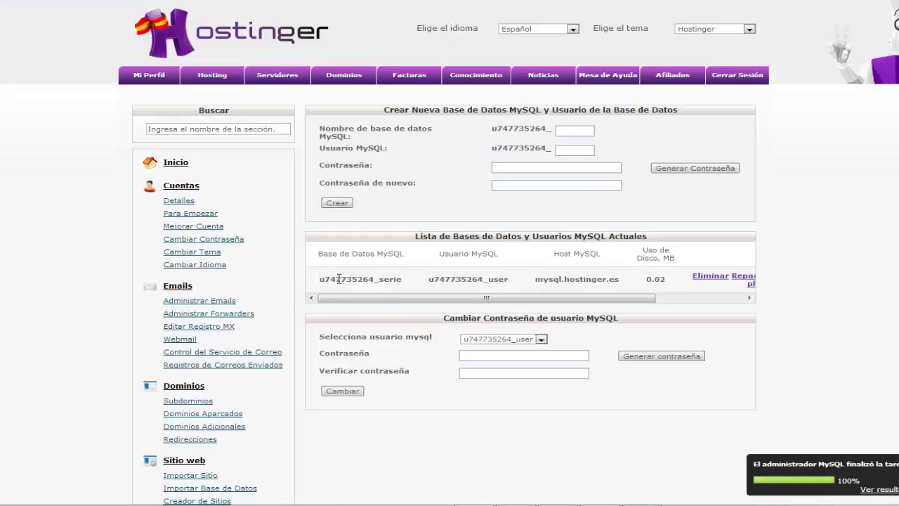
pyautogui.moveTo(319, 278); pyautogui.dragTo(395, 280)
pyautogui.rightClick(395, 280)
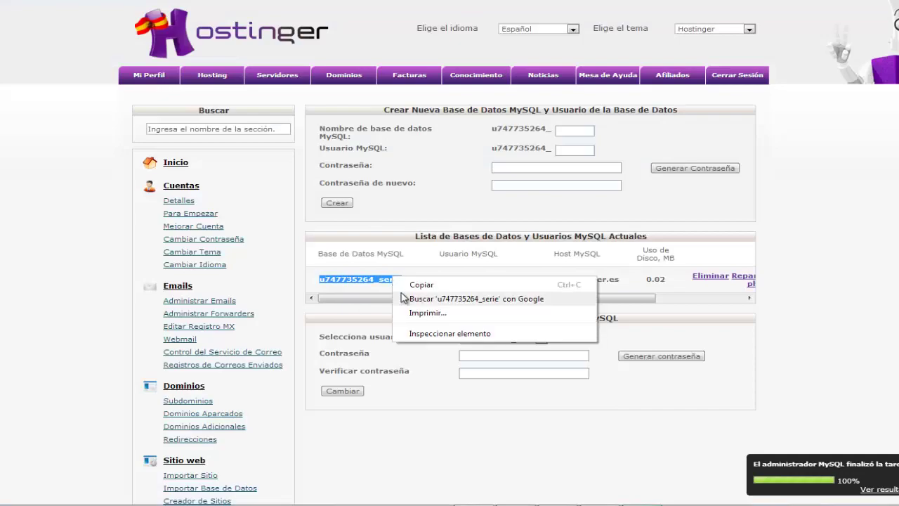
pyautogui.click(423, 284)
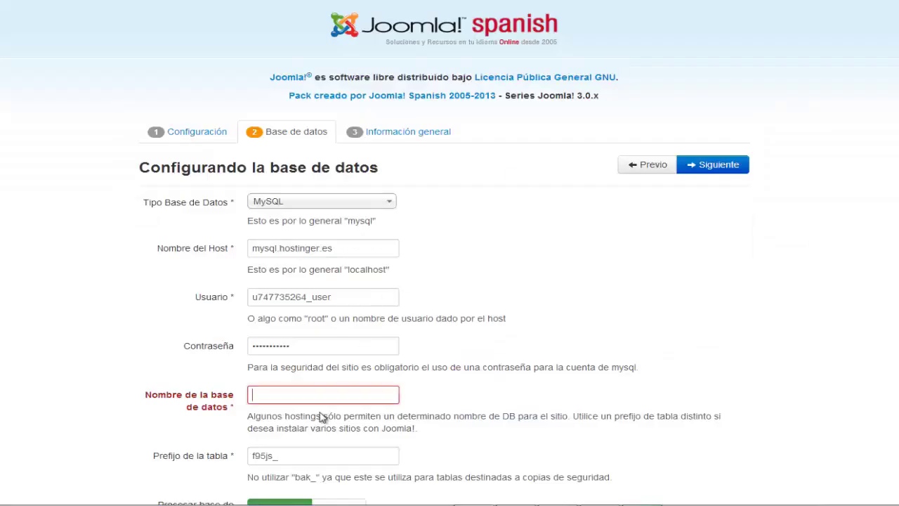
pyautogui.rightClick(309, 397)
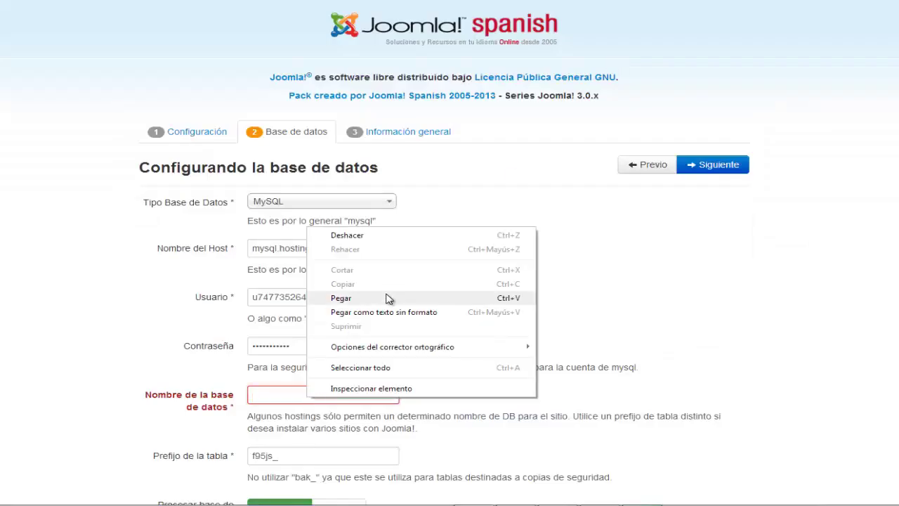
pyautogui.click(390, 298)
pyautogui.scroll(-1, 463, 390)
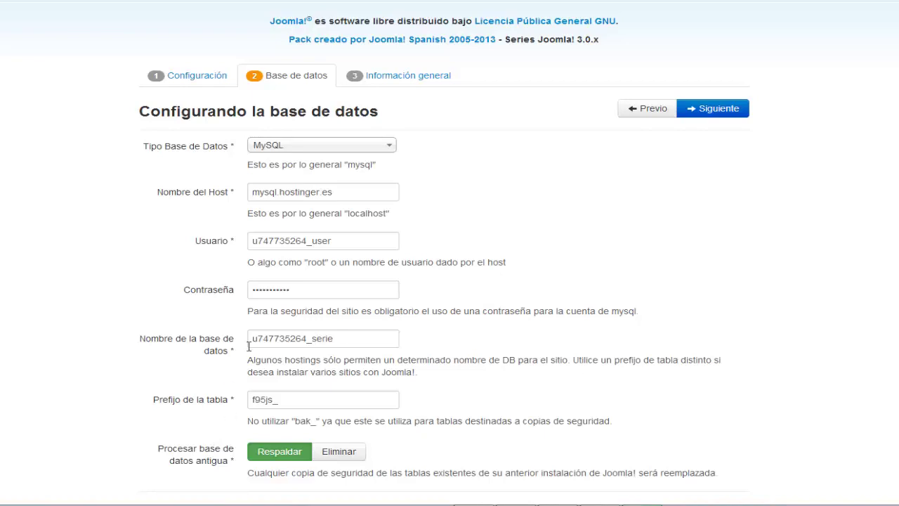
pyautogui.click(720, 116)
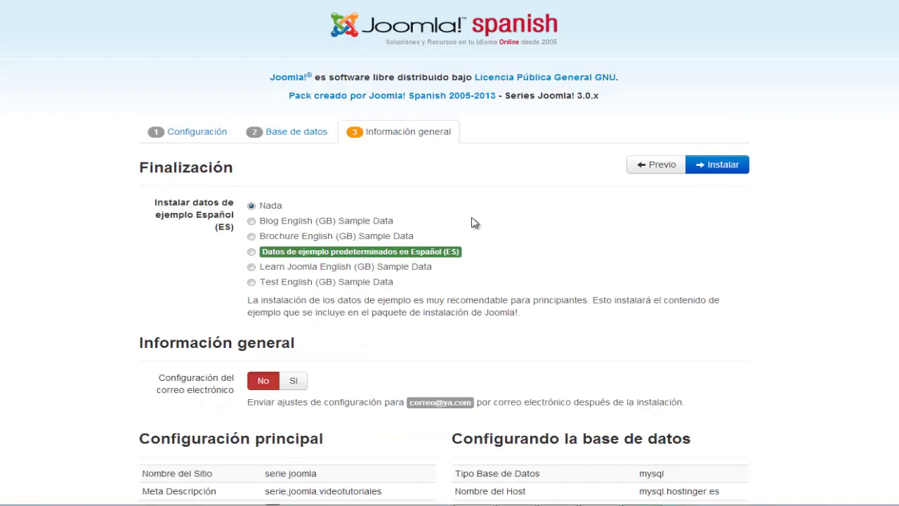
# Review the Finalización overview and select the default Spanish (ES) sample data
pyautogui.scroll(-3, 471, 220)
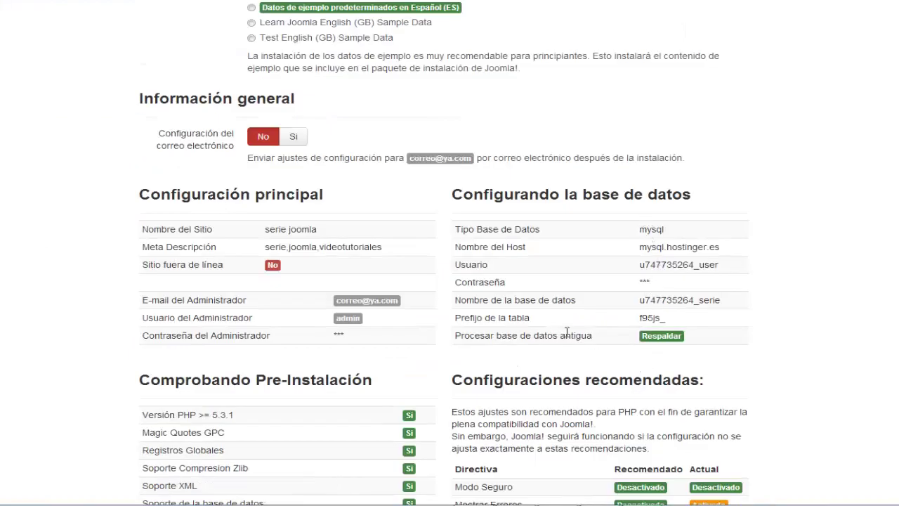
pyautogui.scroll(3, 567, 331)
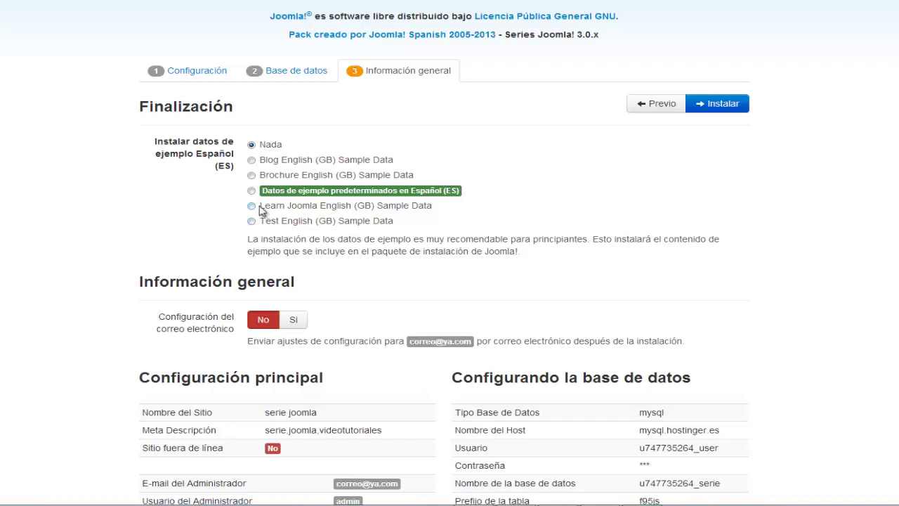
pyautogui.click(252, 191)
# Switch sample data to Nada, install Joomla, and delete the installation folder
pyautogui.click(251, 144)
pyautogui.click(733, 108)
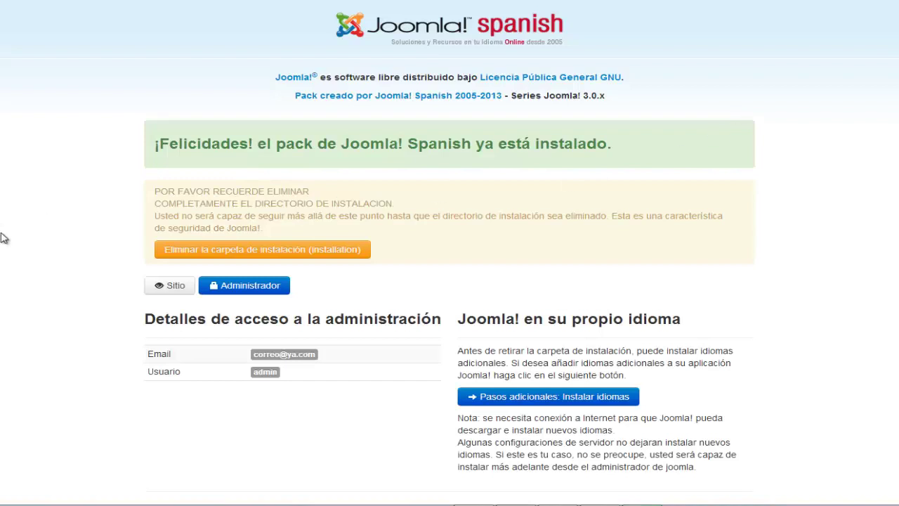
pyautogui.click(225, 252)
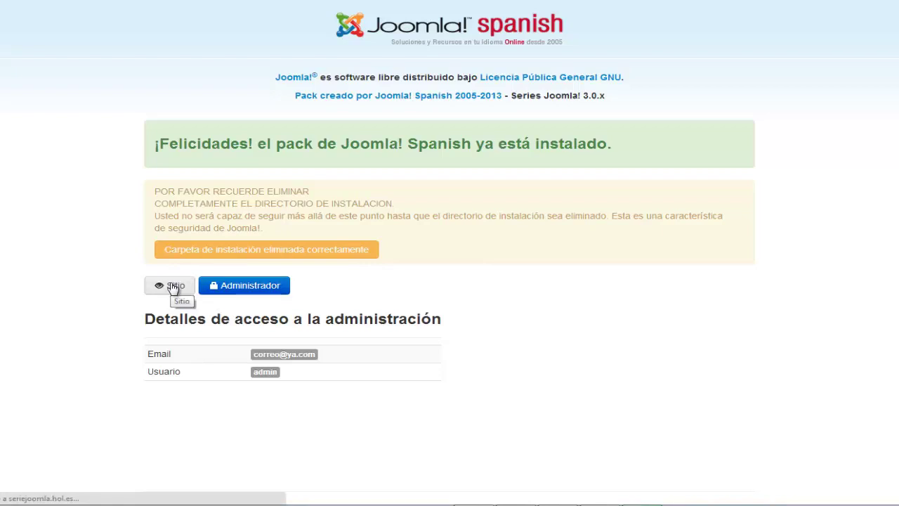
# Open the new site's front page and try the mistyped address seriejoomla.hol.es/administrador
pyautogui.click(174, 286)
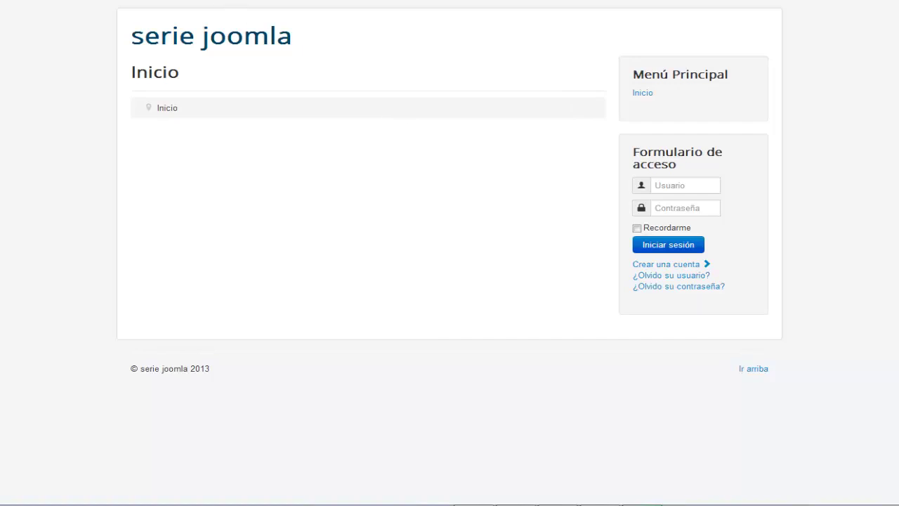
pyautogui.write('/')
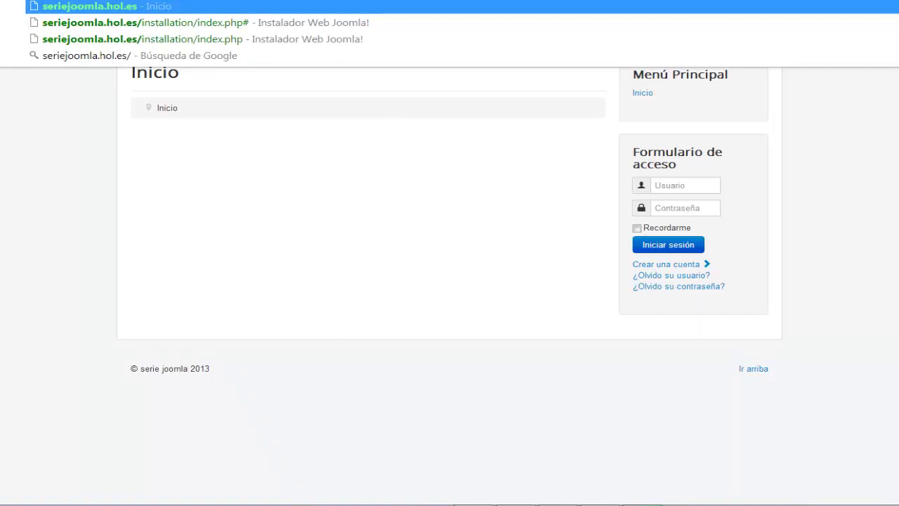
pyautogui.write('admn')
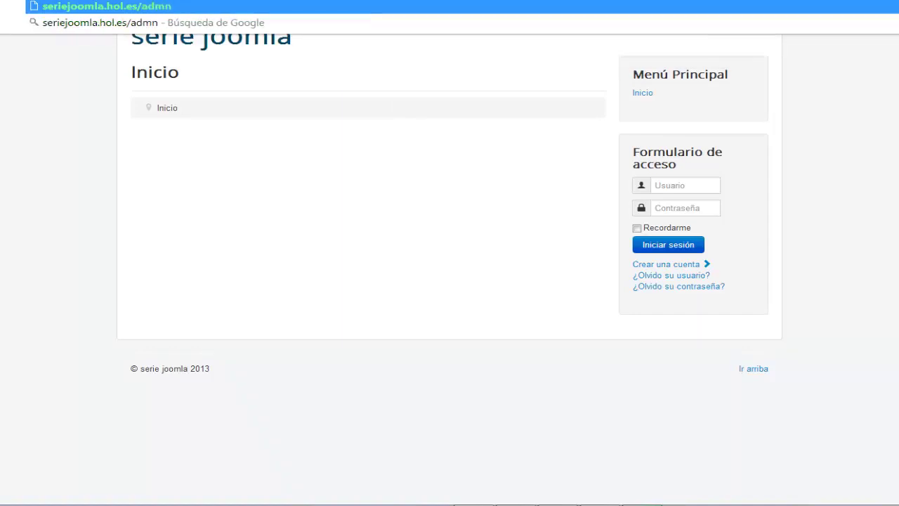
pyautogui.press('BackSpace')
pyautogui.write('ini')
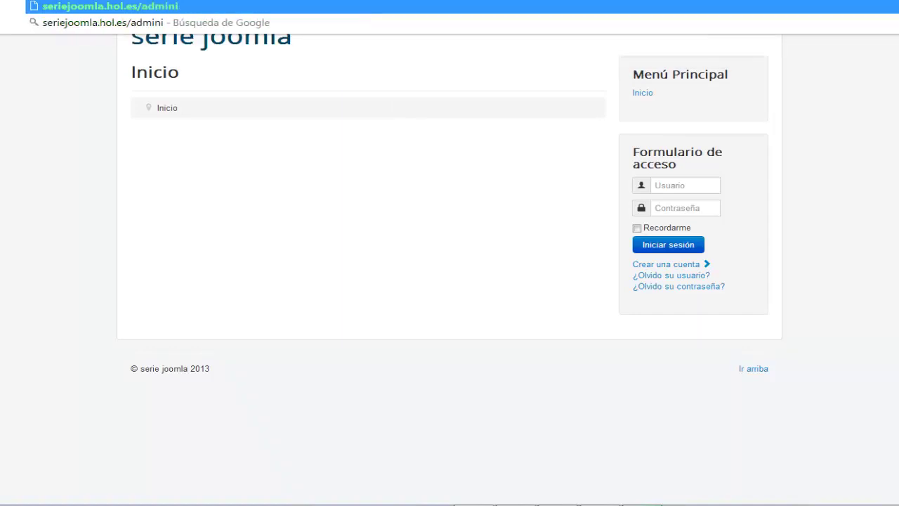
pyautogui.write('strasd')
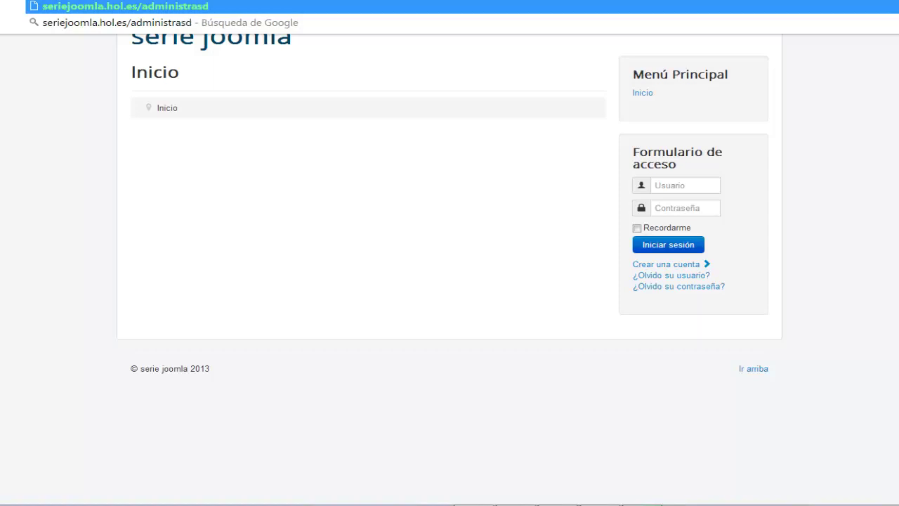
pyautogui.press('BackSpace')
pyautogui.press('BackSpace')
pyautogui.write('dor')
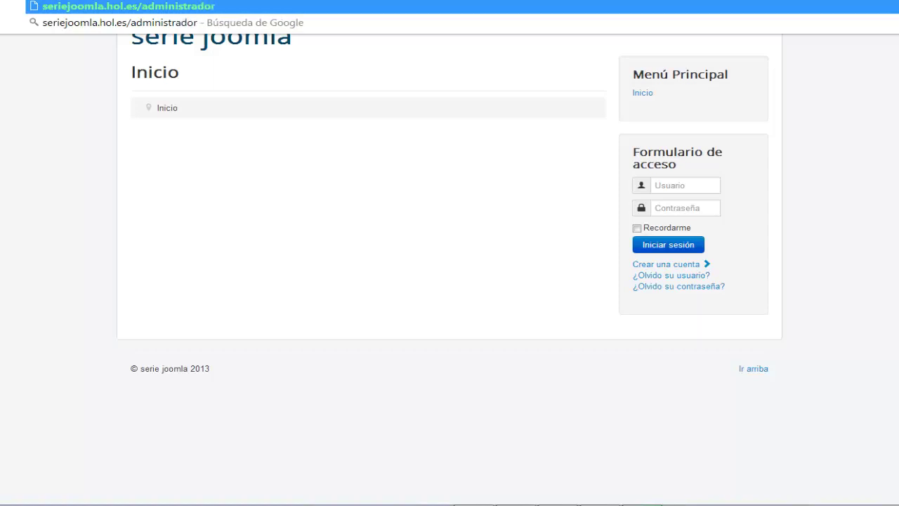
pyautogui.press('Return')
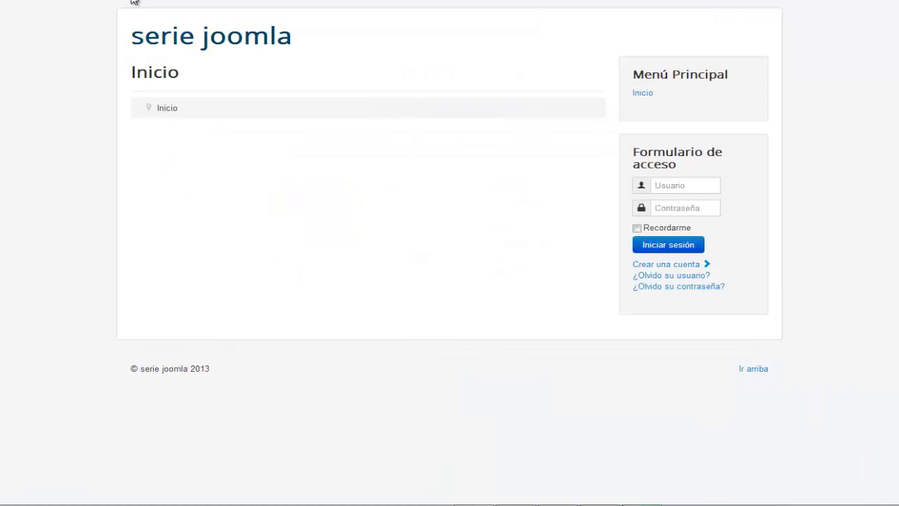
# Correct the address to seriejoomla.hol.es/administrator and load the login page
pyautogui.write('a')
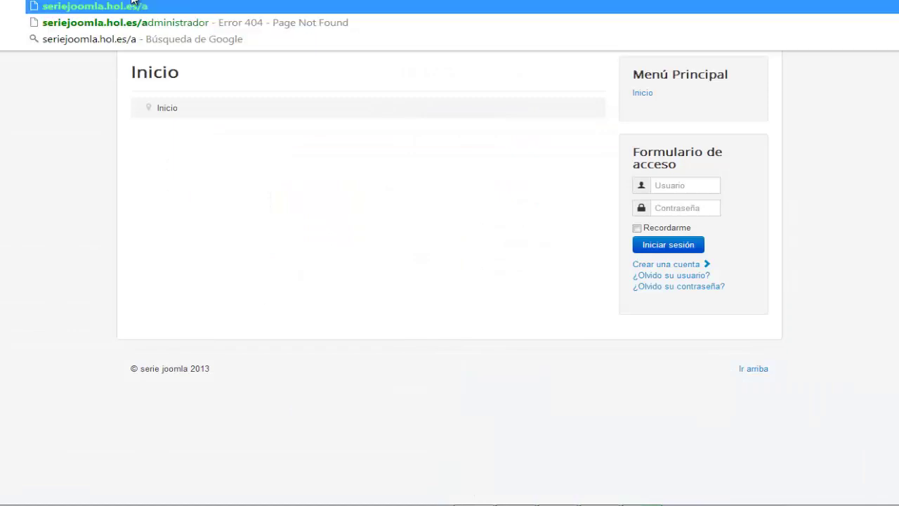
pyautogui.press('BackSpace')
pyautogui.write('AD')
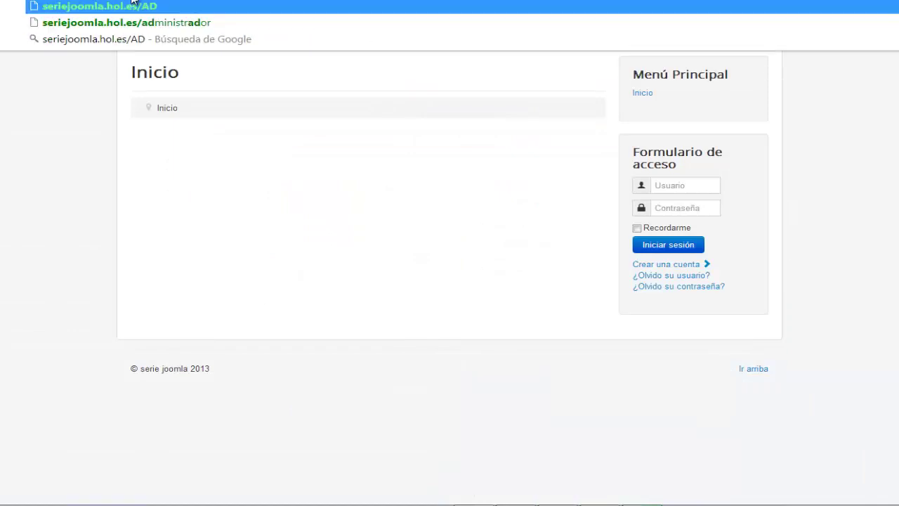
pyautogui.write('MIN')
pyautogui.press('BackSpace')
pyautogui.press('BackSpace')
pyautogui.press('BackSpace')
pyautogui.press('BackSpace')
pyautogui.press('BackSpace')
pyautogui.write('admi')
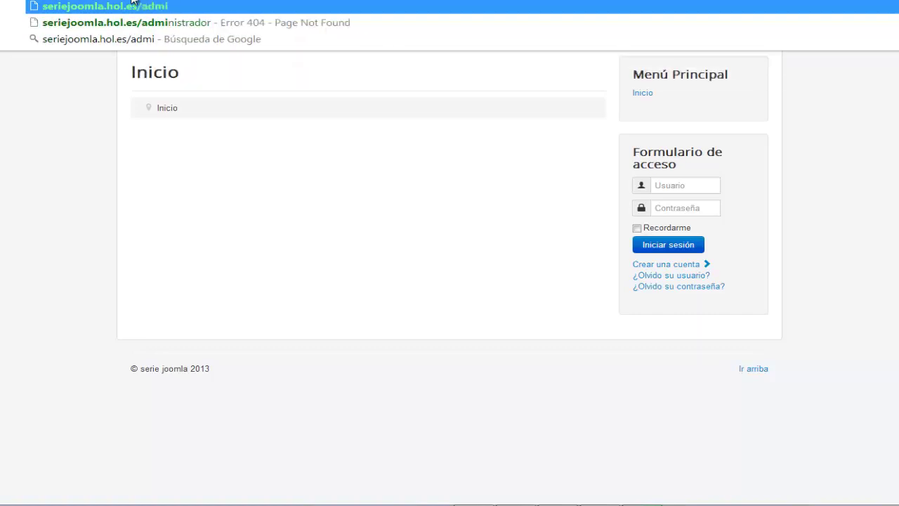
pyautogui.write('nistrator')
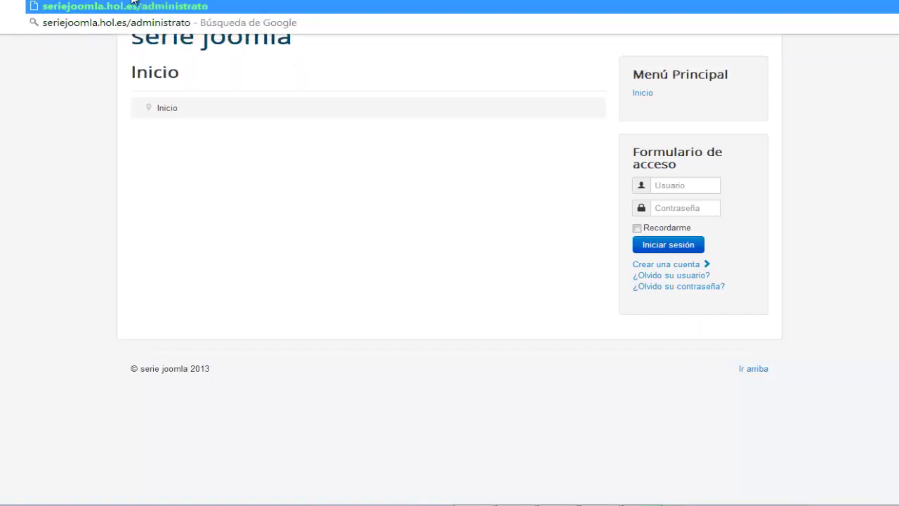
pyautogui.press('Return')
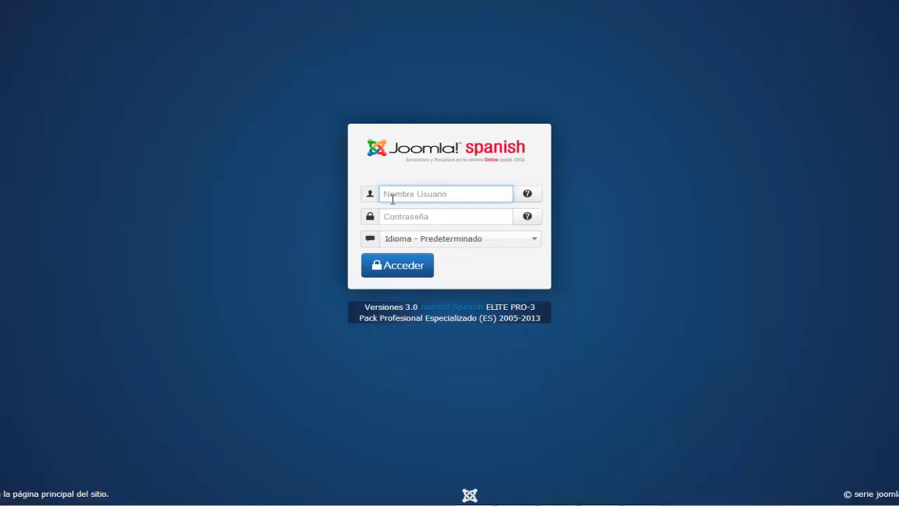
# Log in with the saved admin username and account password, declining Chrome's password saving
pyautogui.click(396, 195)
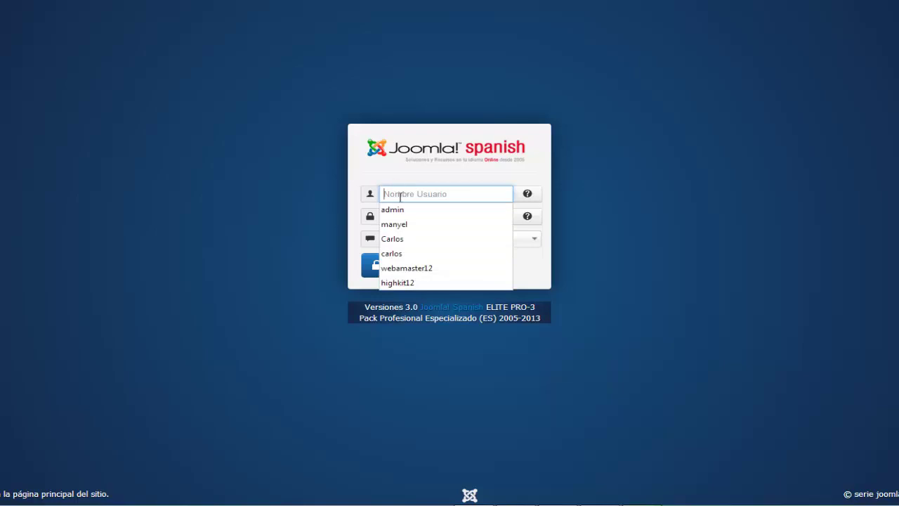
pyautogui.click(399, 210)
pyautogui.press('Tab')
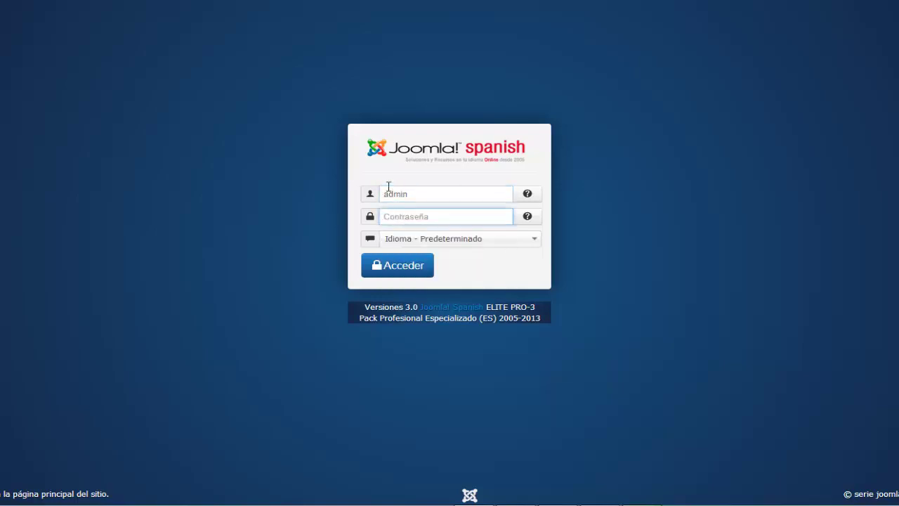
pyautogui.write('admin123456')
pyautogui.press('Return')
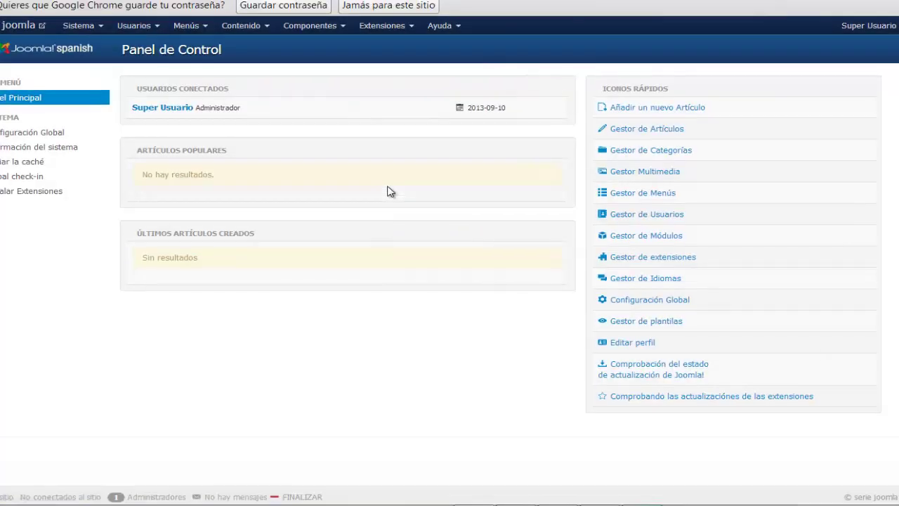
pyautogui.click(372, 6)
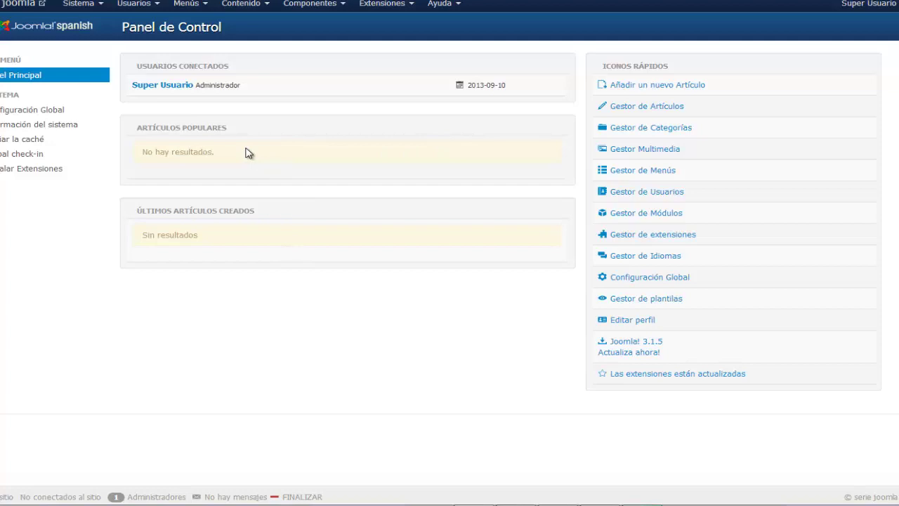
# Open the public serie joomla front end in a tab, then return to the admin Panel de Control
pyautogui.click(19, 4)
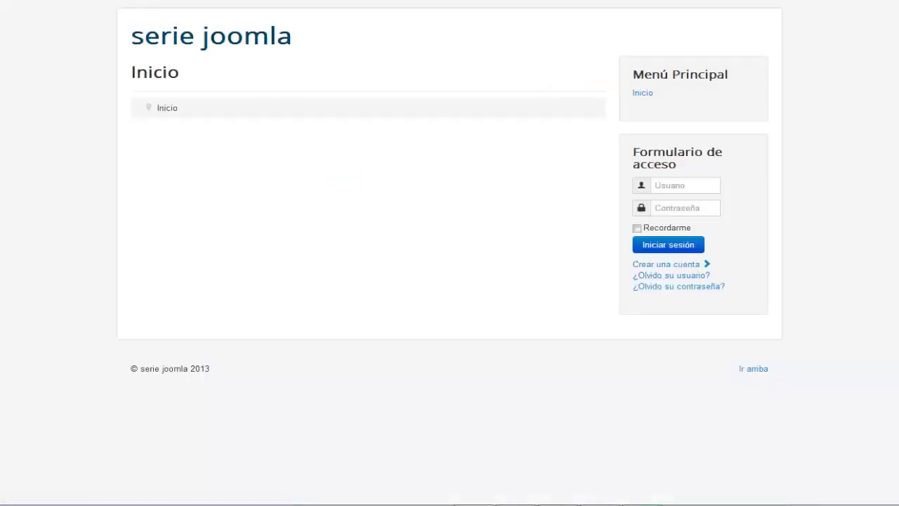
pyautogui.hotkey('ctrl', 'w')
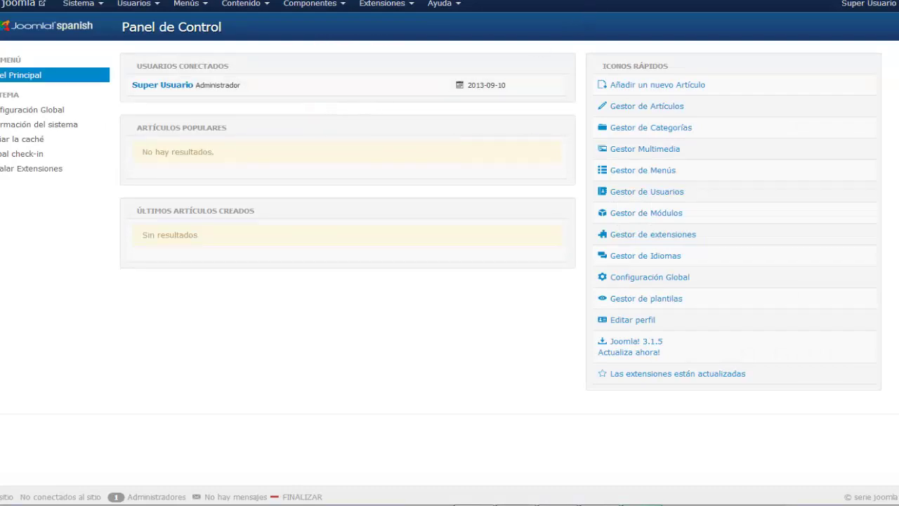
pyautogui.hotkey('ctrl', 'Tab')
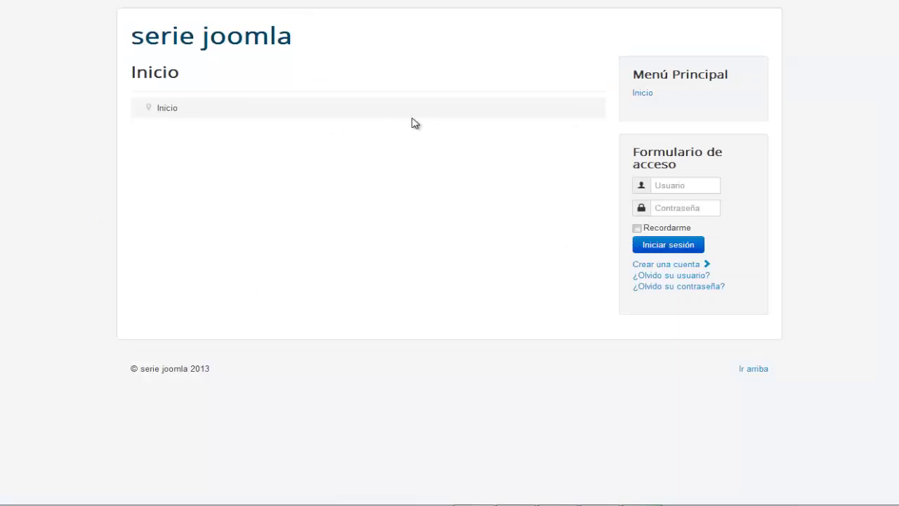
pyautogui.hotkey('ctrl', 'Tab')
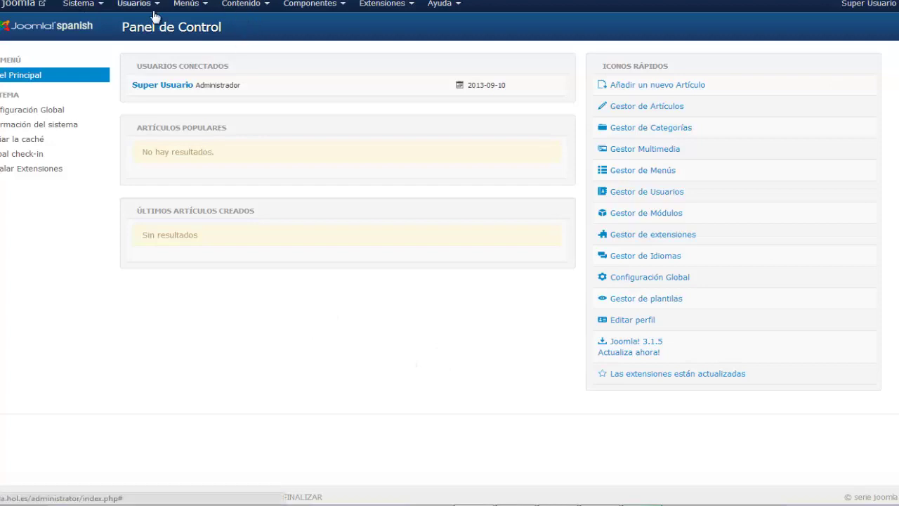
# Browse the Usuarios menu entries, then drop down the Sistema menu options
pyautogui.click(148, 7)
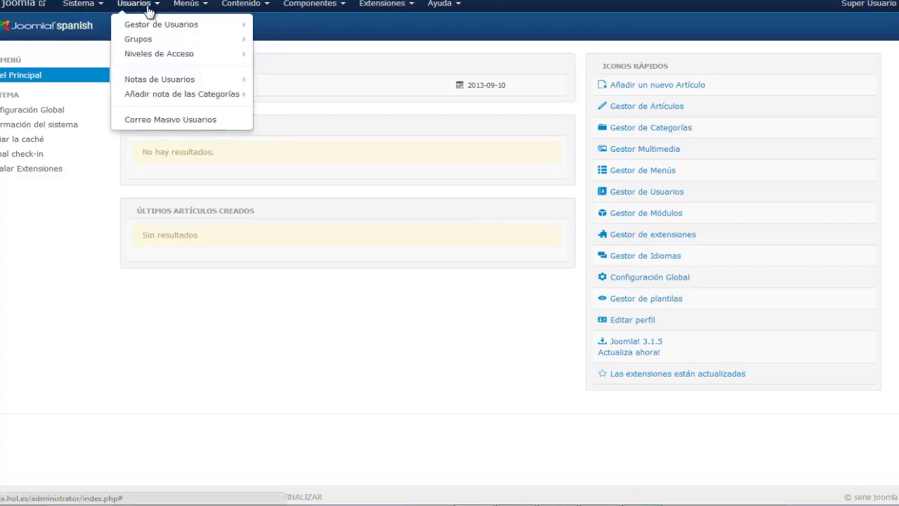
pyautogui.click(94, 7)
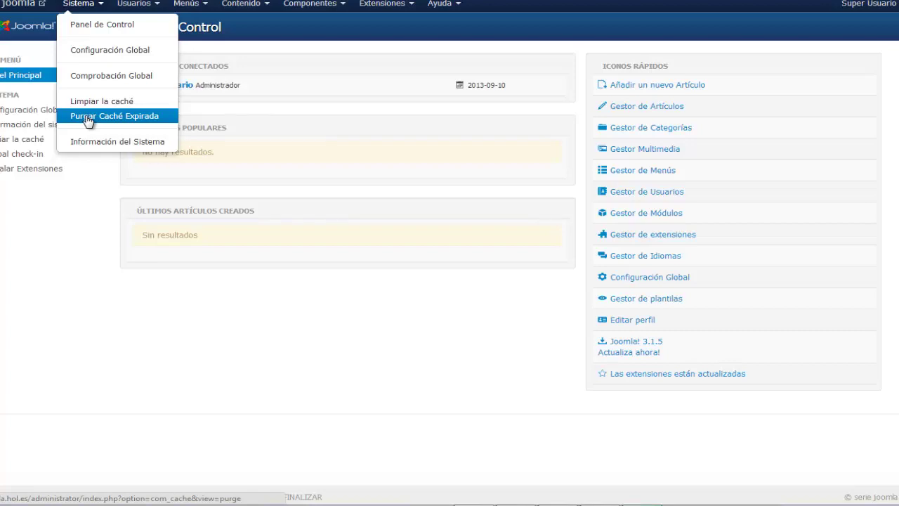
pyautogui.click(95, 145)
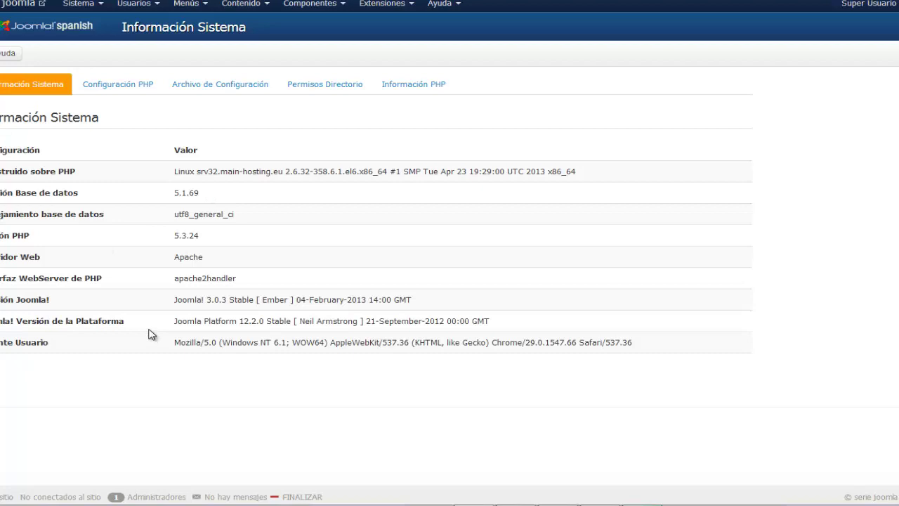
pyautogui.moveTo(2, 300); pyautogui.dragTo(272, 300)
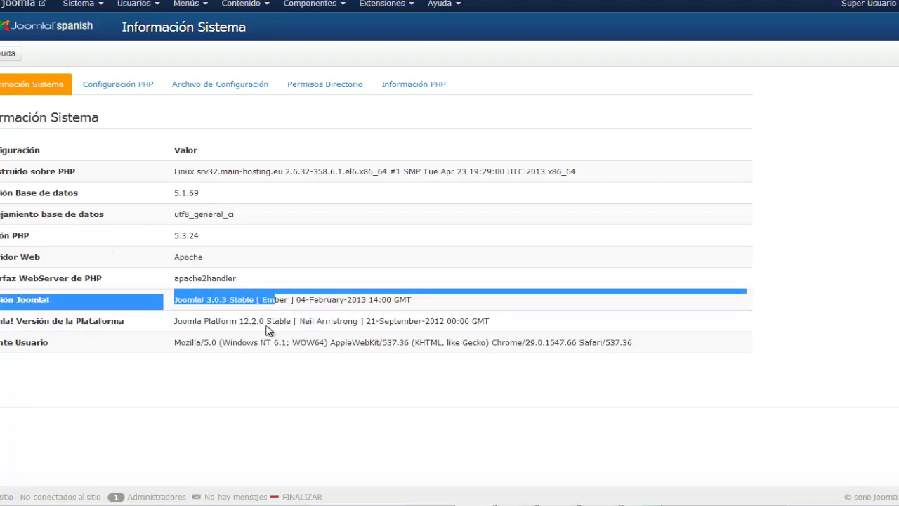
pyautogui.click(268, 329)
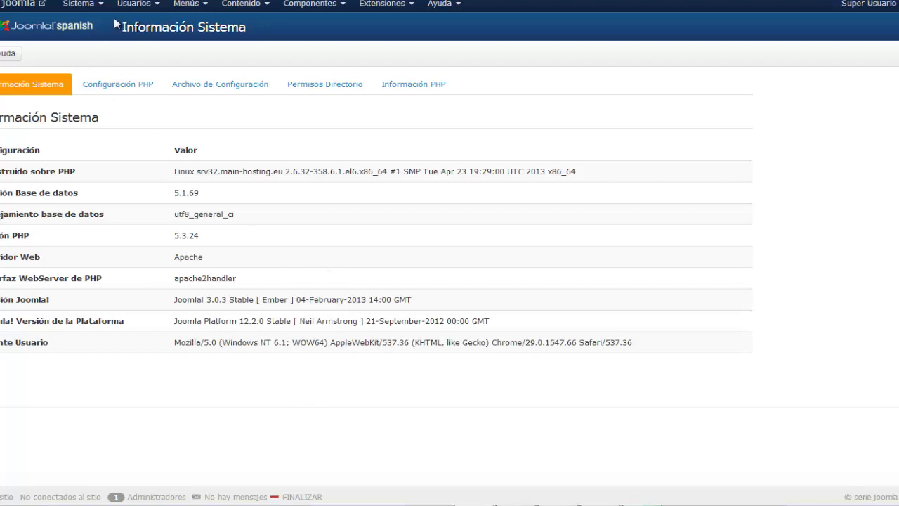
pyautogui.click(133, 6)
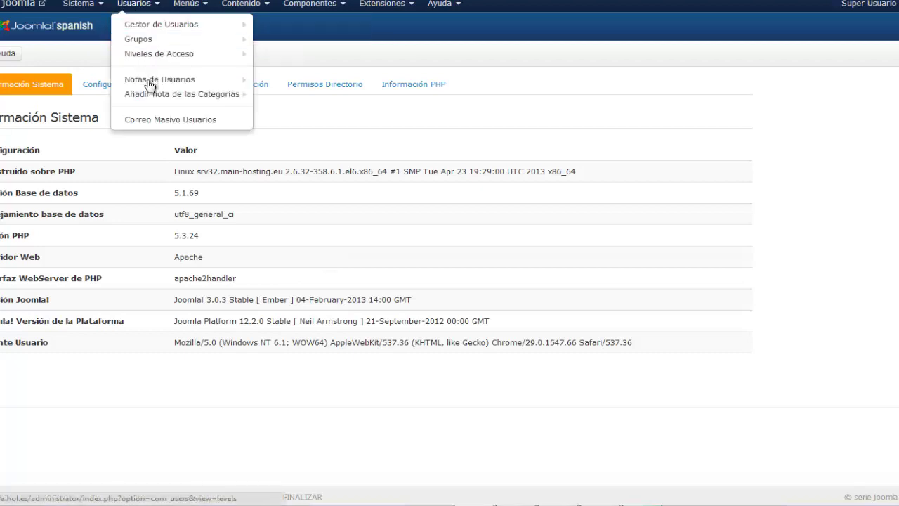
# Open Gestor de Usuarios to list the single Super Usuario account
pyautogui.click(160, 27)
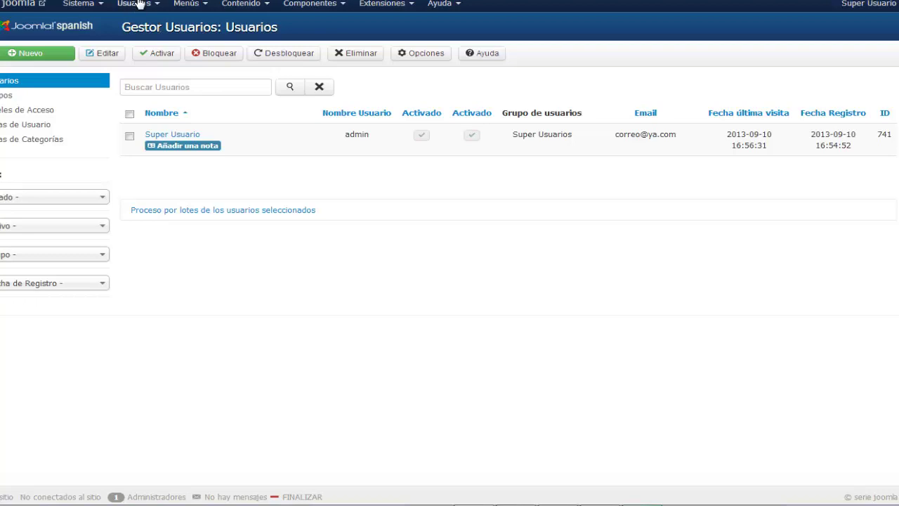
# Review the Usuarios entries Grupos, Niveles de Acceso, Notas de Usuarios and Correo Masivo, then show Menús
pyautogui.click(138, 3)
pyautogui.moveTo(122, 77)
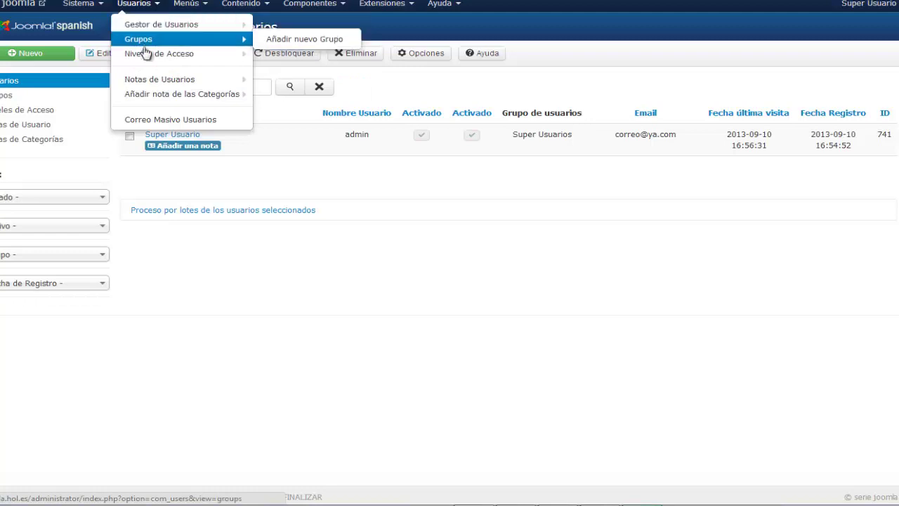
pyautogui.moveTo(167, 62)
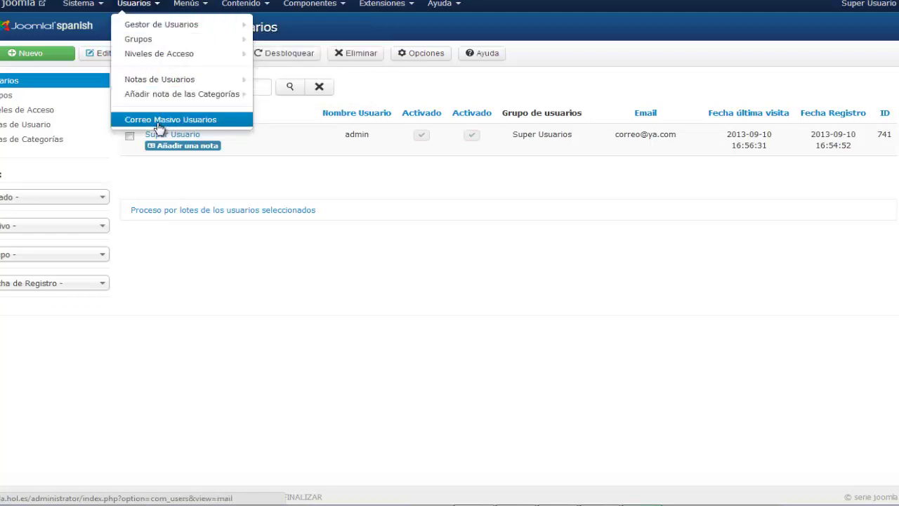
pyautogui.moveTo(151, 83)
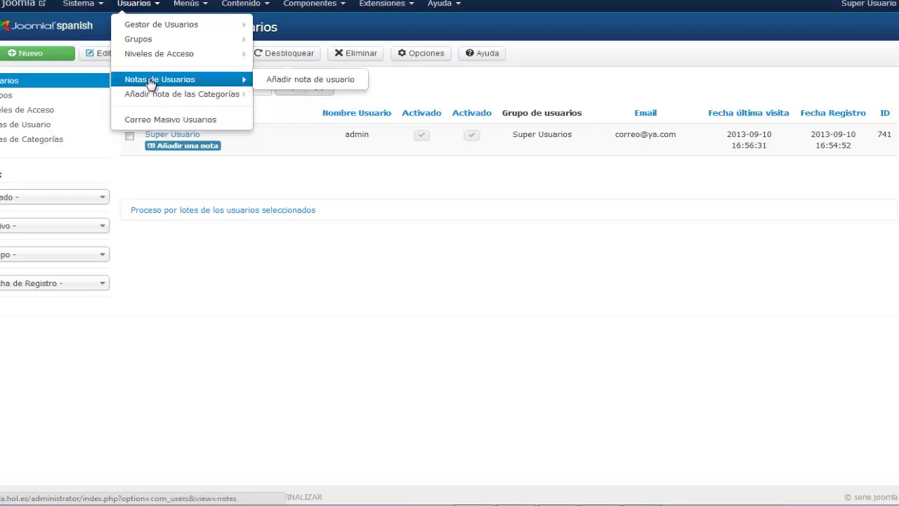
pyautogui.moveTo(155, 98)
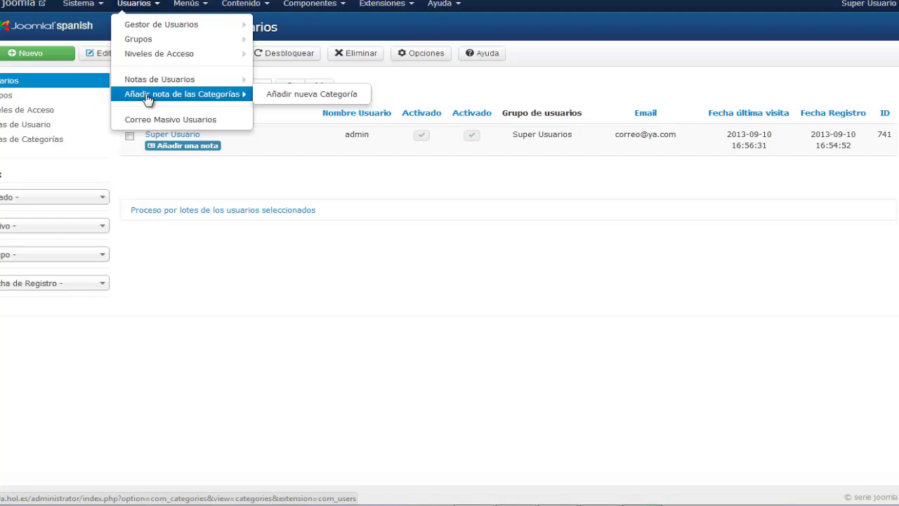
pyautogui.click(179, 5)
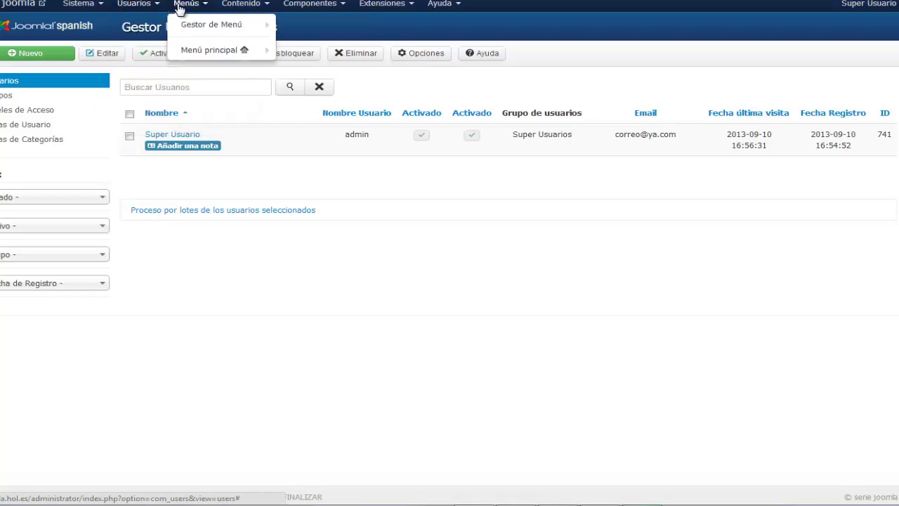
# Reveal the Añadir nuevo Menú option under Gestor de Menú
pyautogui.moveTo(195, 26)
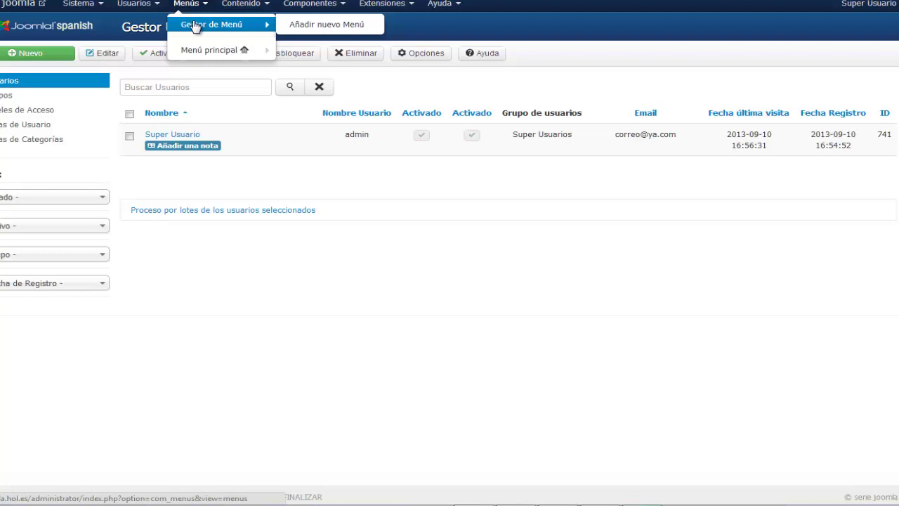
# Show the Contenido options: article, category, featured article and media managers
pyautogui.click(240, 5)
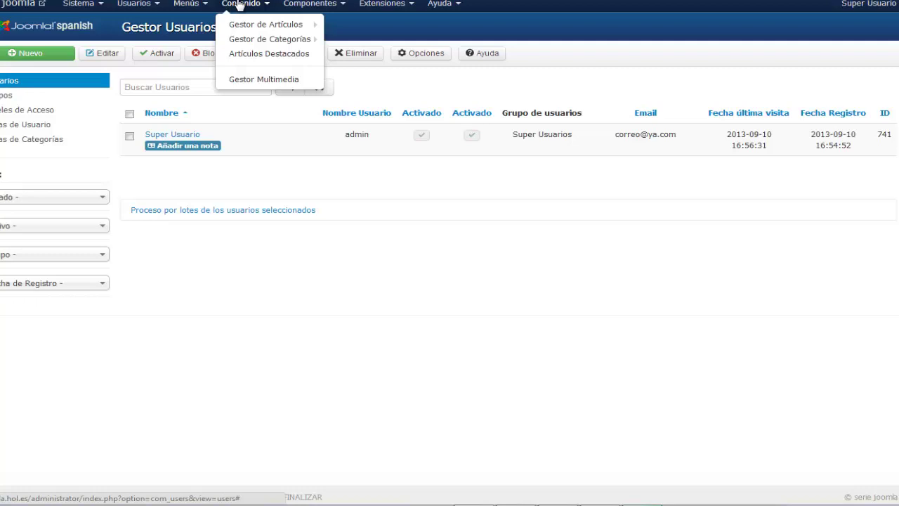
# List the Componentes entries such as Banners, Contacts, Smart Search and Redirect
pyautogui.click(297, 4)
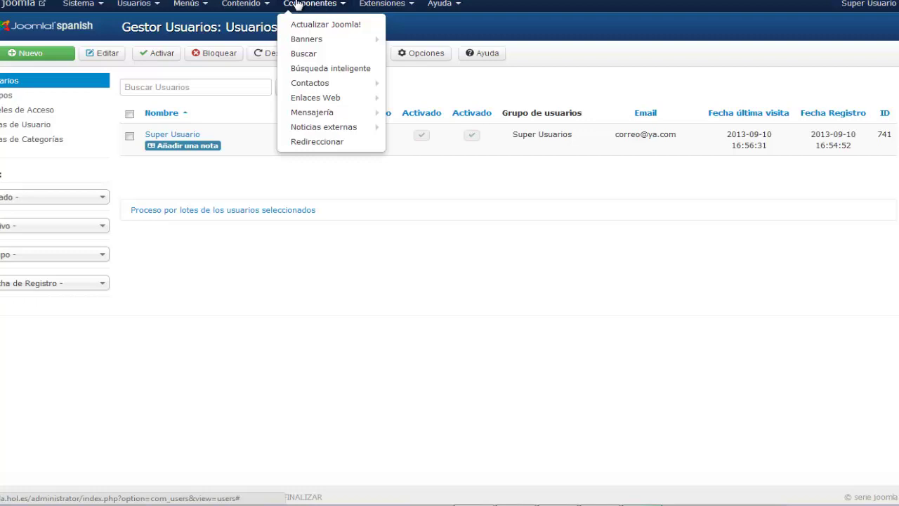
# Show the Extensiones options for modules, plugins, templates and languages
pyautogui.click(381, 4)
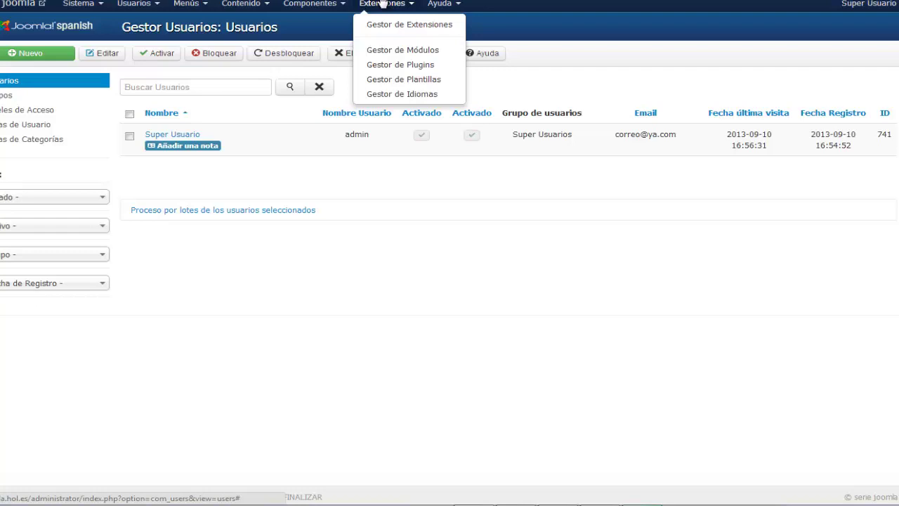
# Show the Ayuda links: Joomla help, support forums, documentation wiki and community portals
pyautogui.click(441, 6)
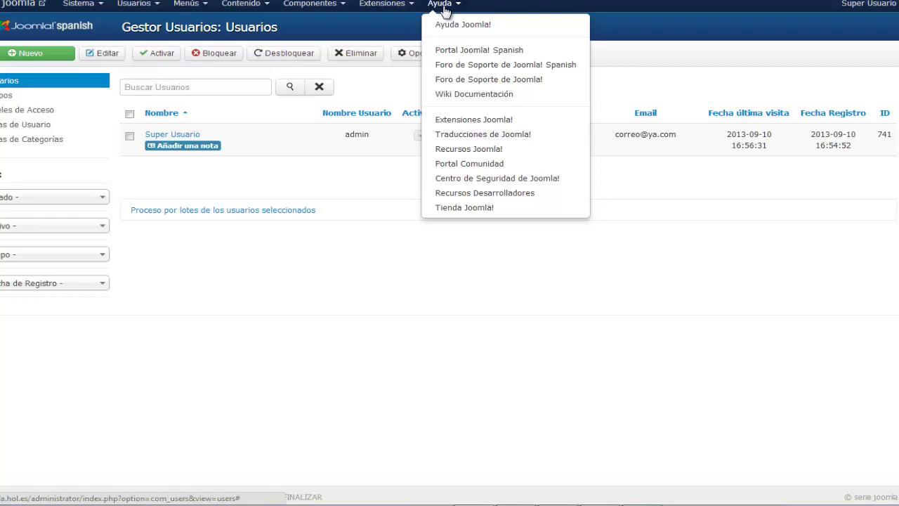
# Dismiss the Ayuda dropdown and scroll the page down and back up
pyautogui.click(305, 177)
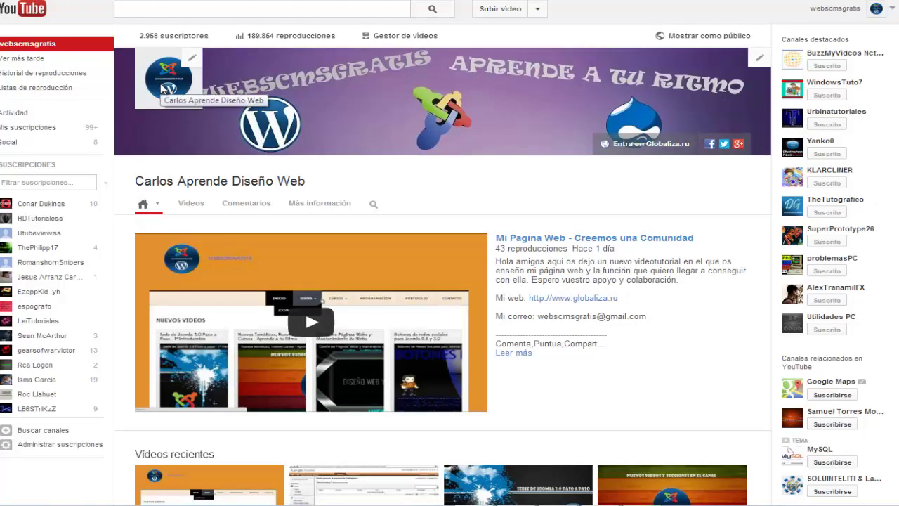
pyautogui.scroll(-1, 162, 88)
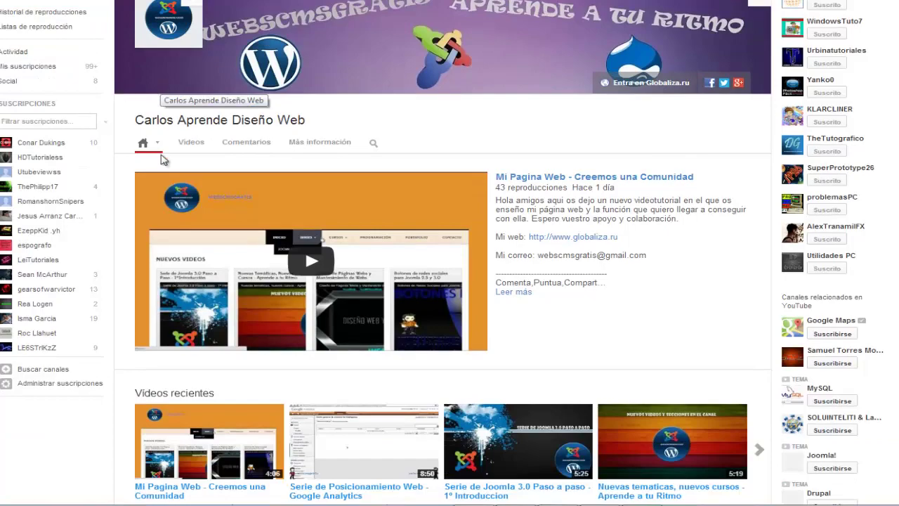
pyautogui.scroll(1, 161, 88)
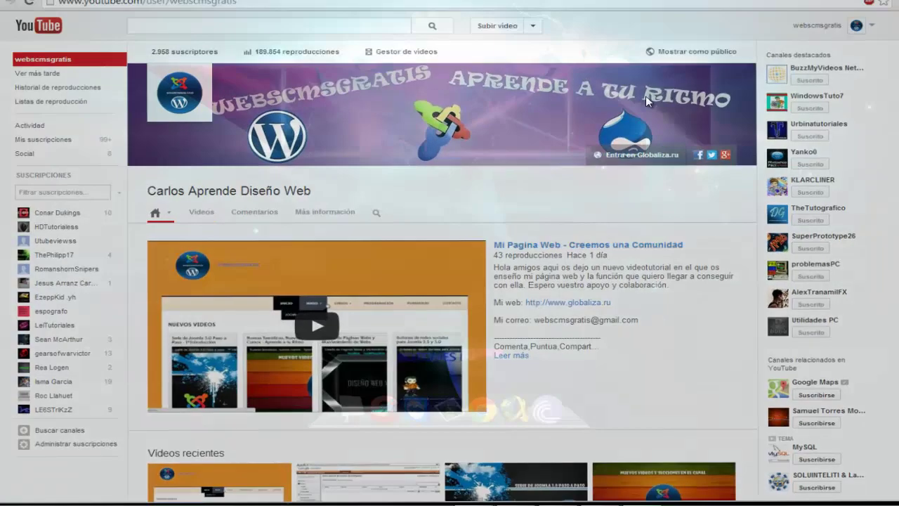